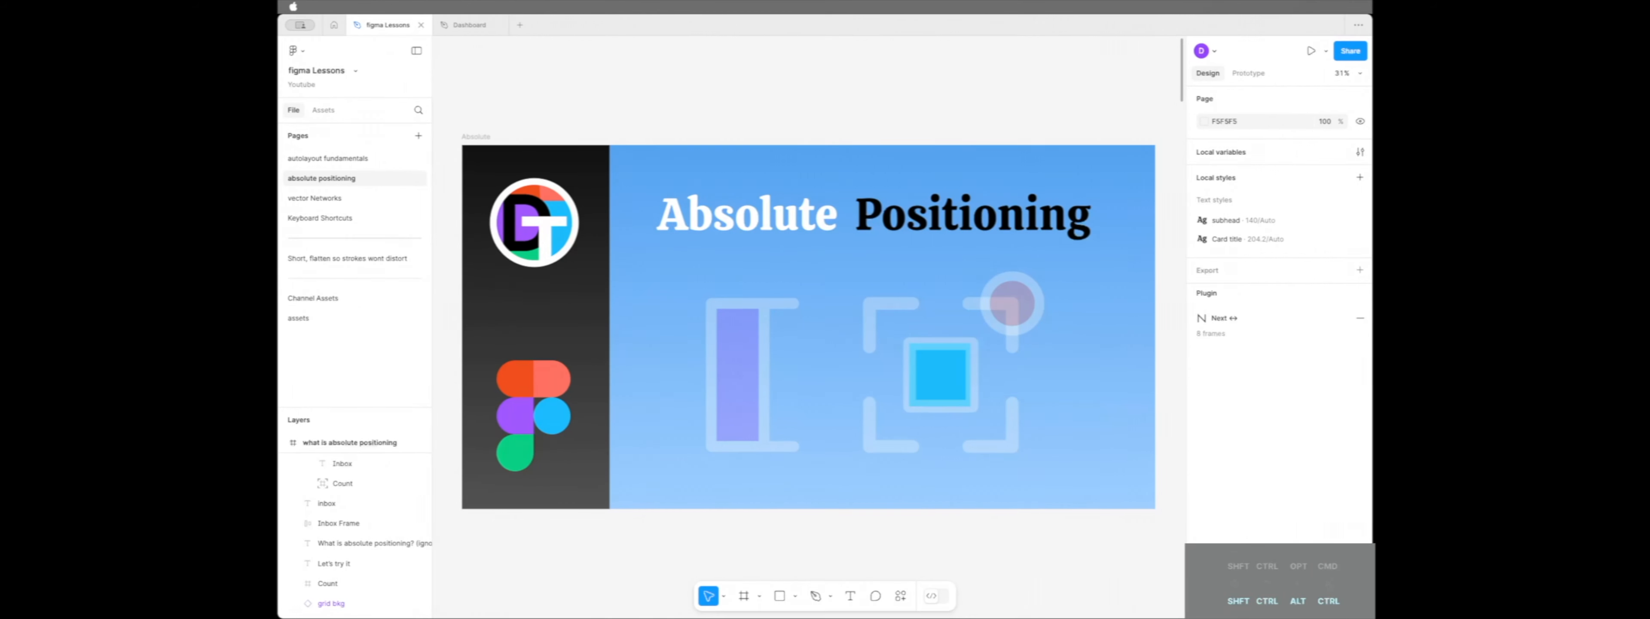
Try out the finished Inbox button's resizing by inserting "eee" into its label, and restore the text to "Inbox"
scroll(808, 320, "down", 8)
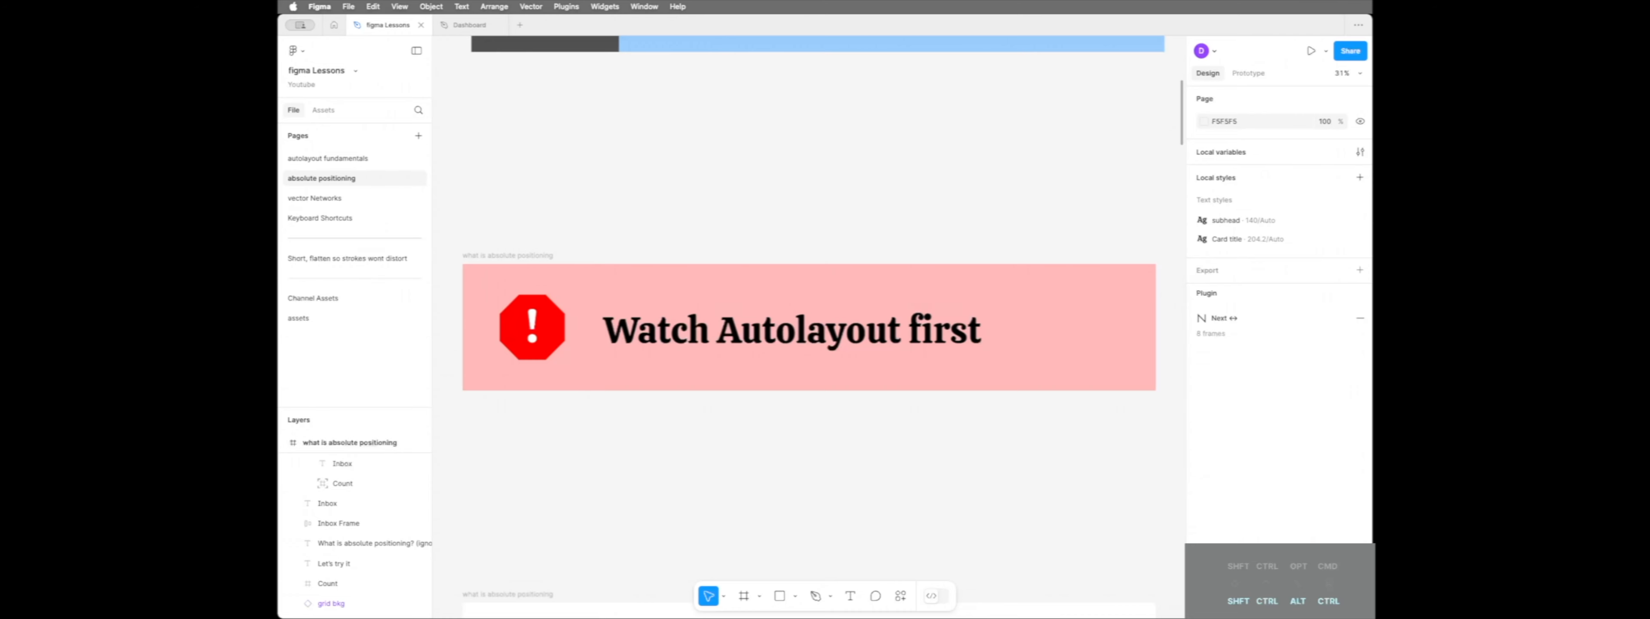
scroll(809, 320, "down", 8)
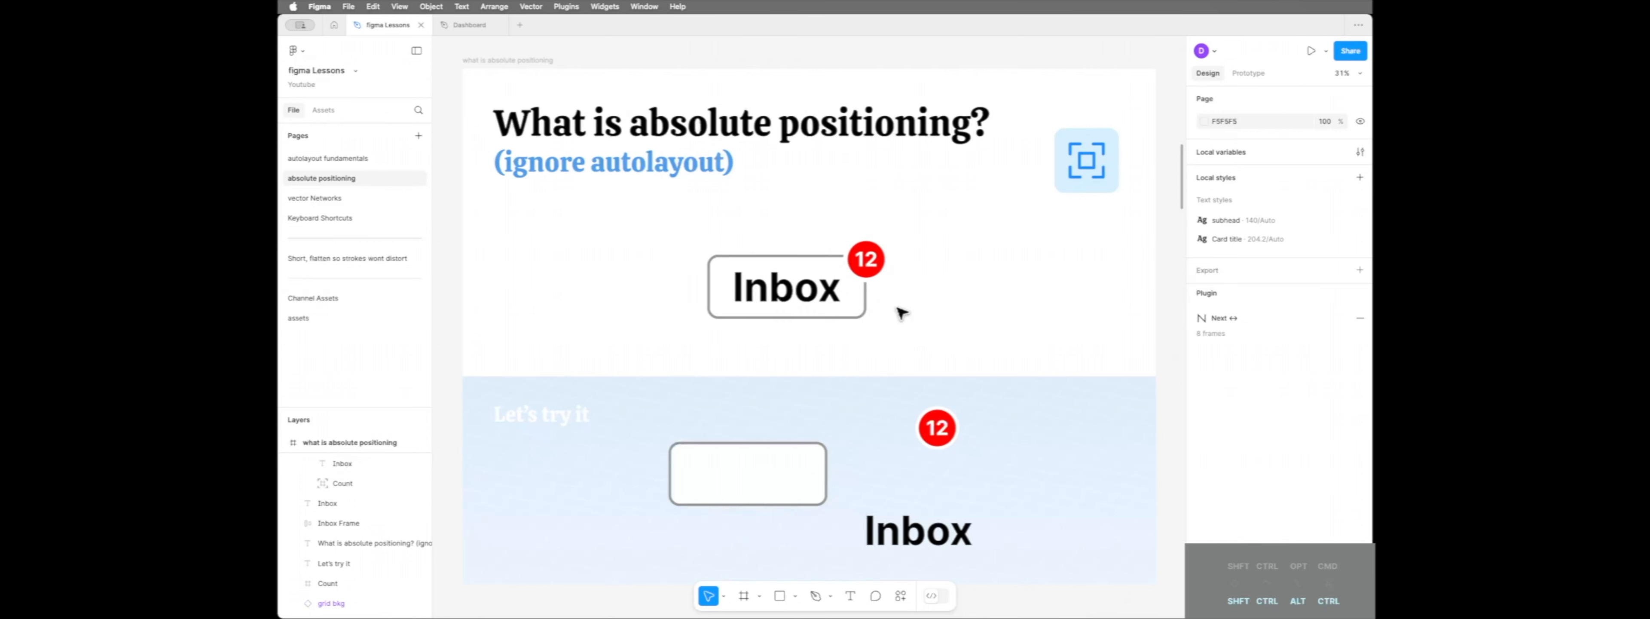
double_click(794, 294)
key("Escape")
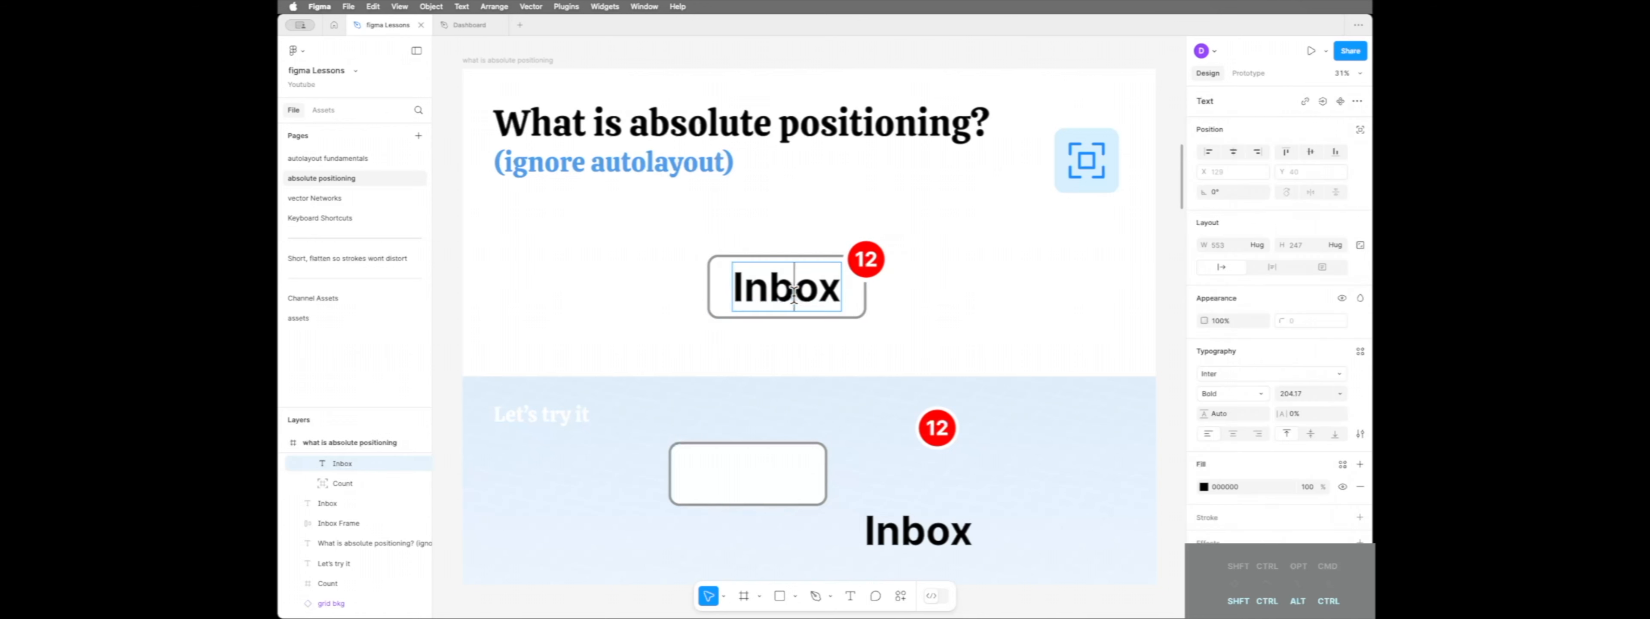
double_click(794, 294)
type("eee")
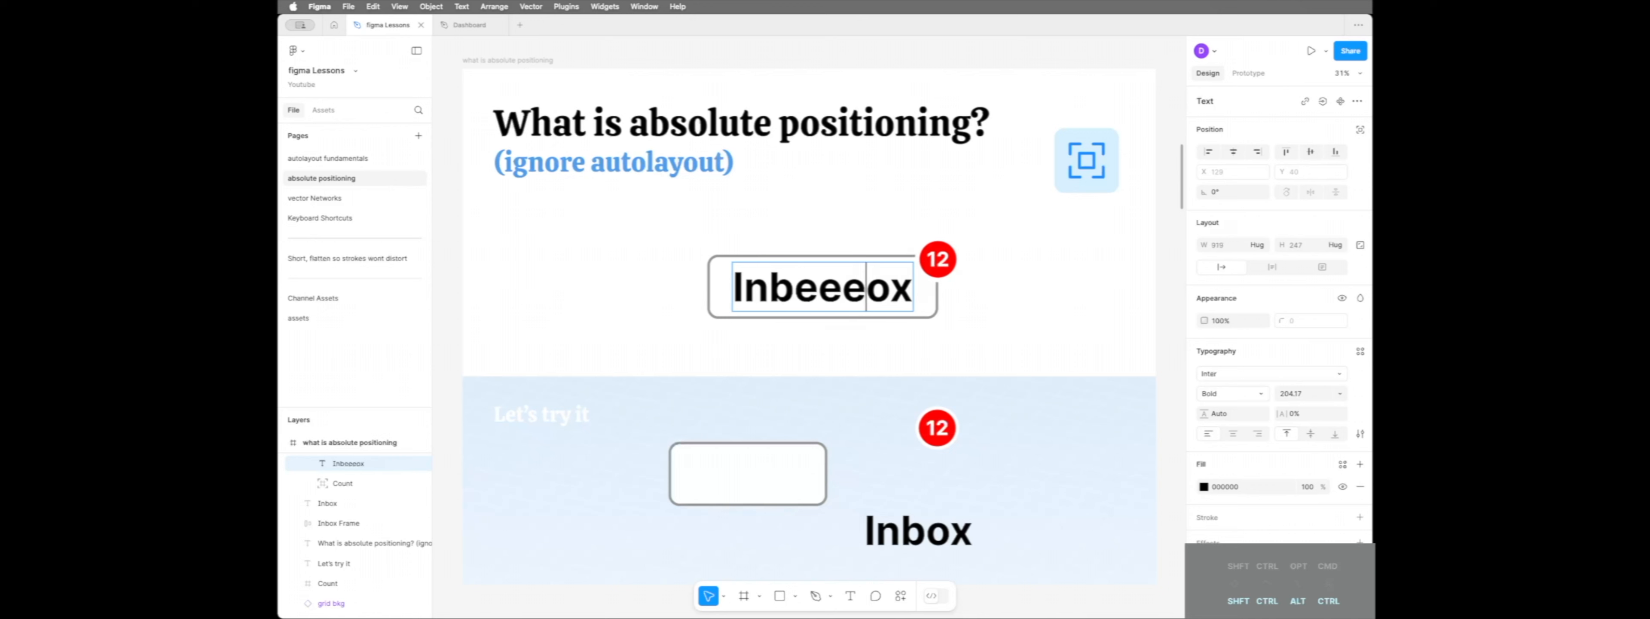
key("BackSpace")
key("BackSpace")
key("BackSpace")
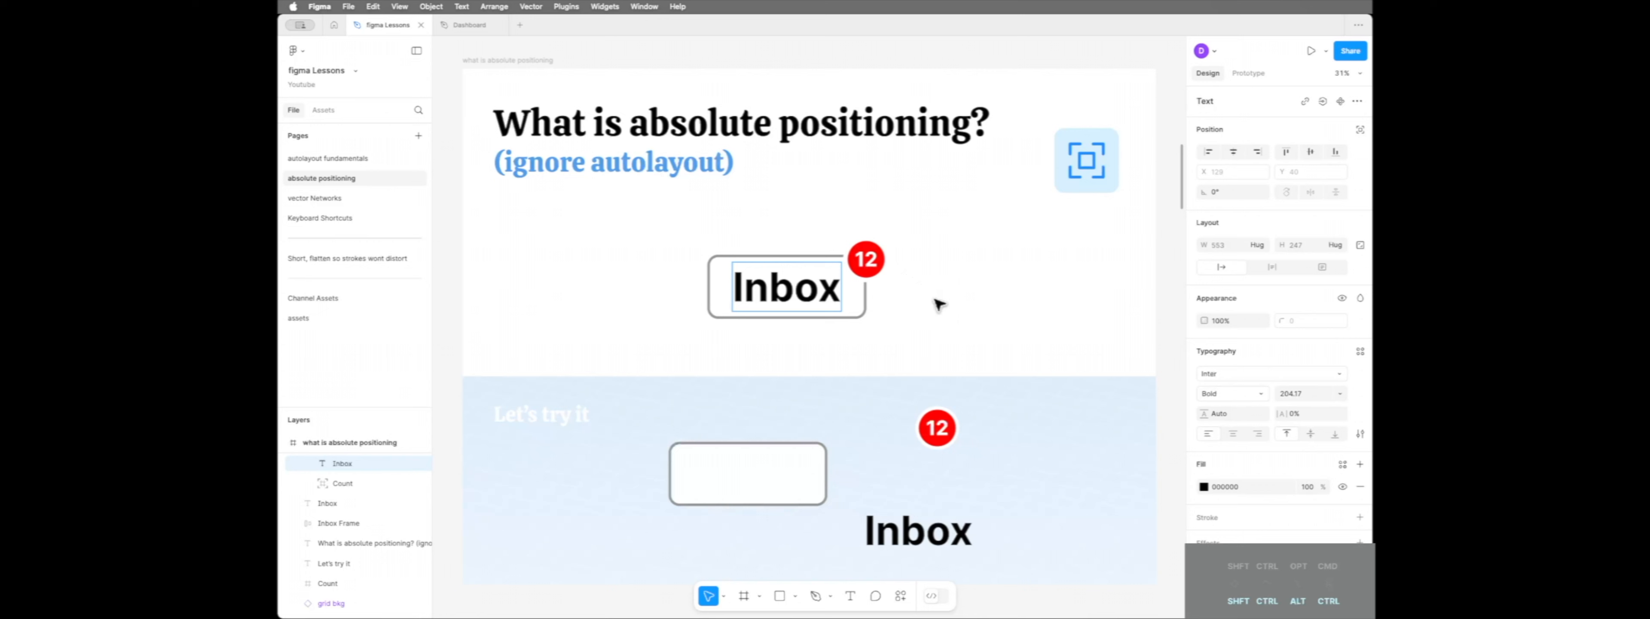
key("Escape")
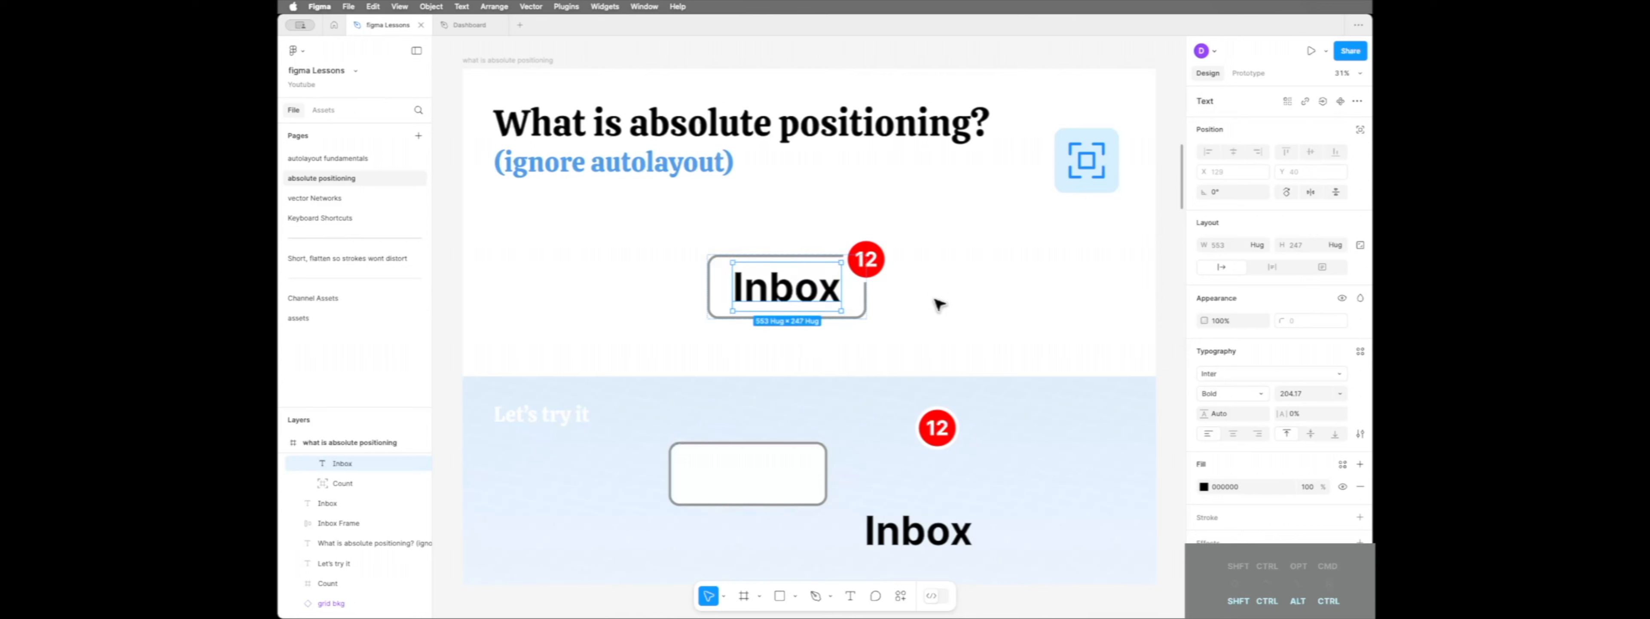
key("Escape")
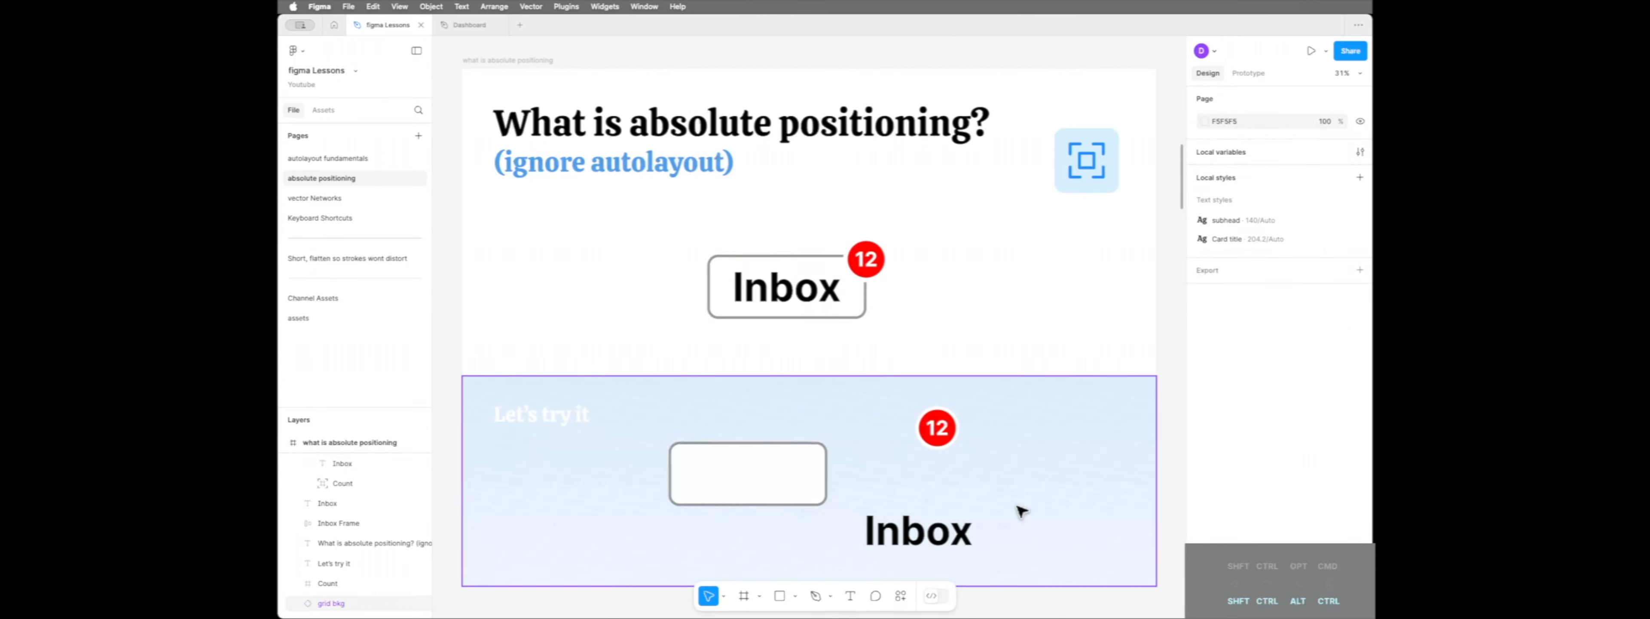
Move the loose Inbox text into the empty rounded auto layout frame in the "Let's try it" area
left_click(749, 489)
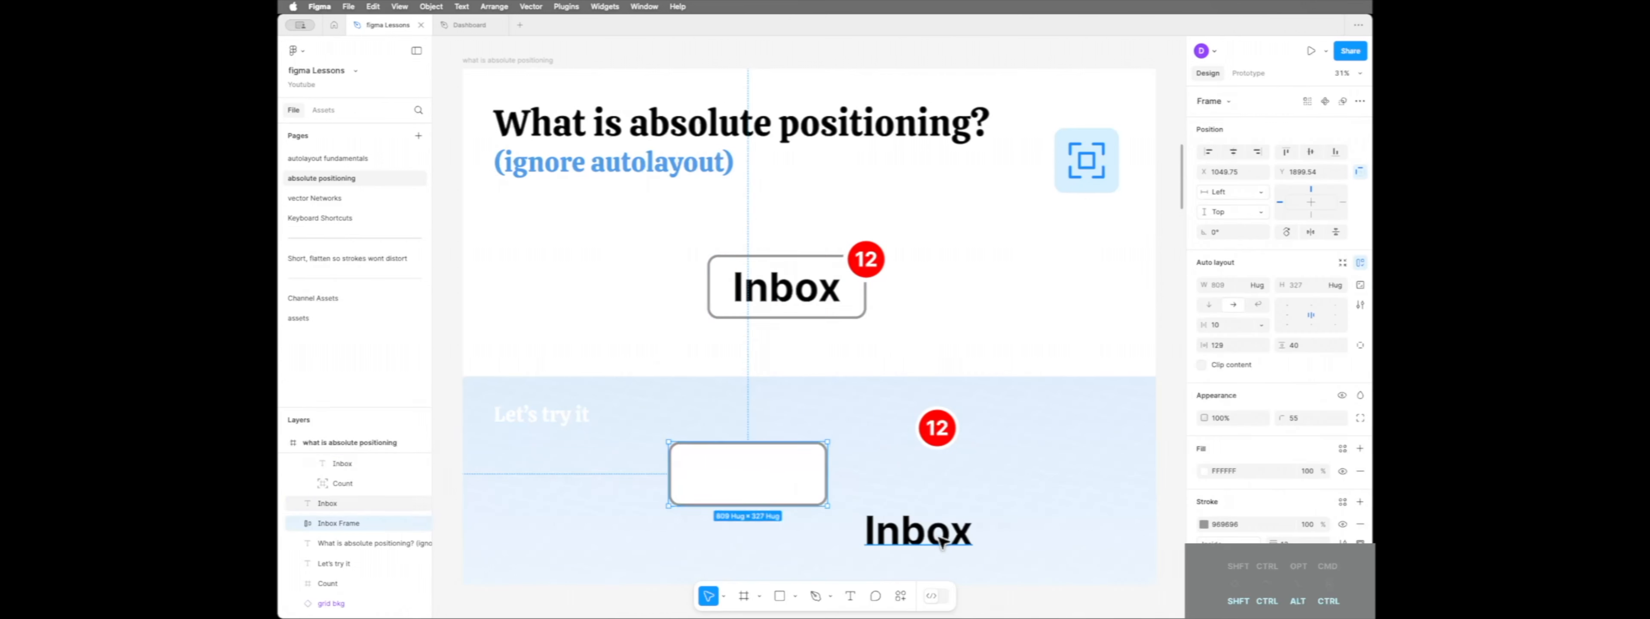
left_click(939, 442)
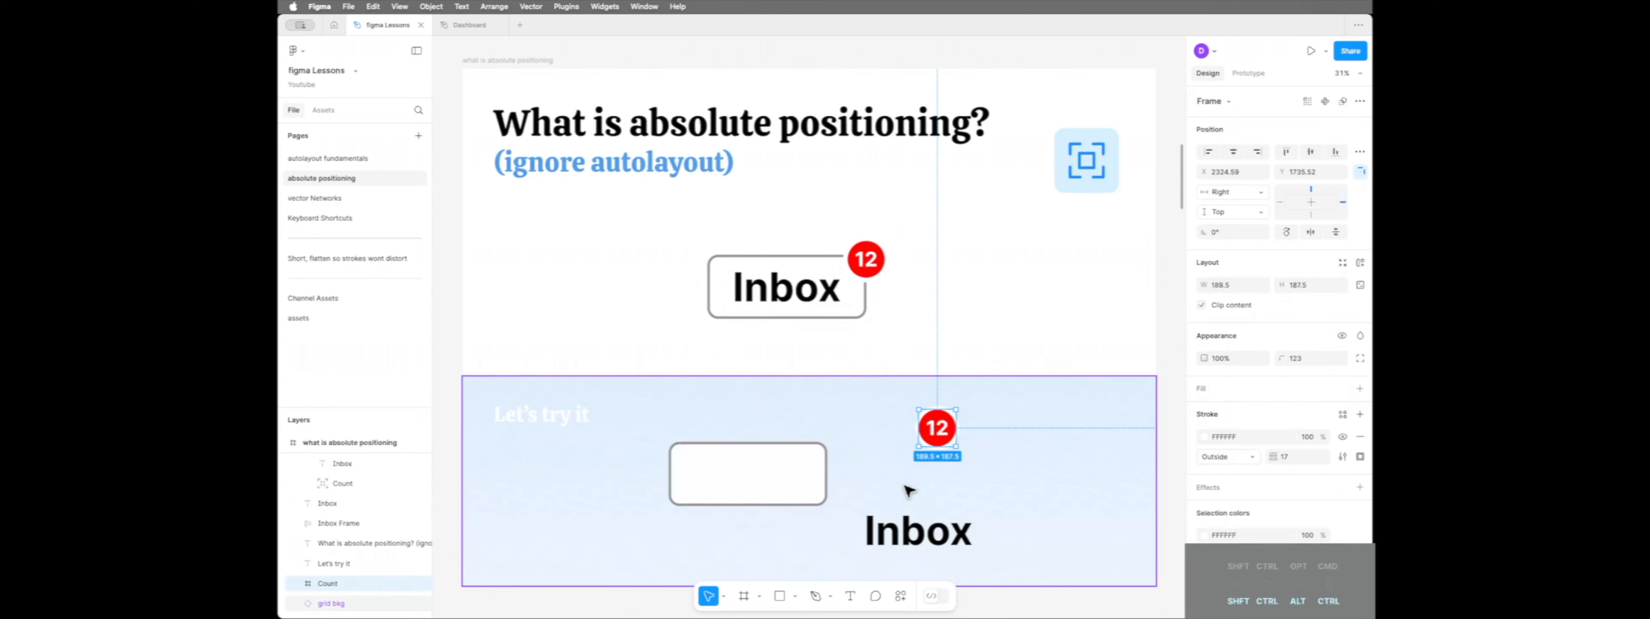
left_click_drag(930, 545, 753, 486)
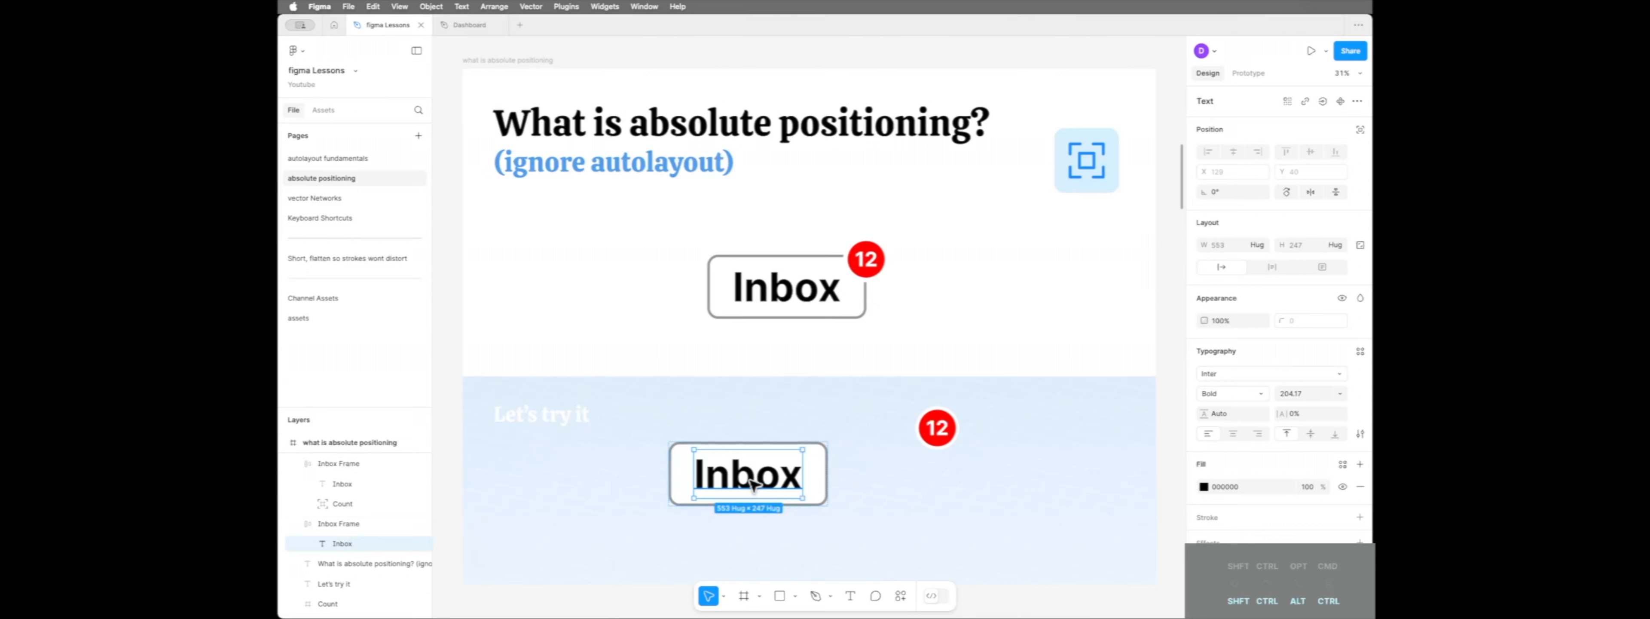
left_click(822, 486)
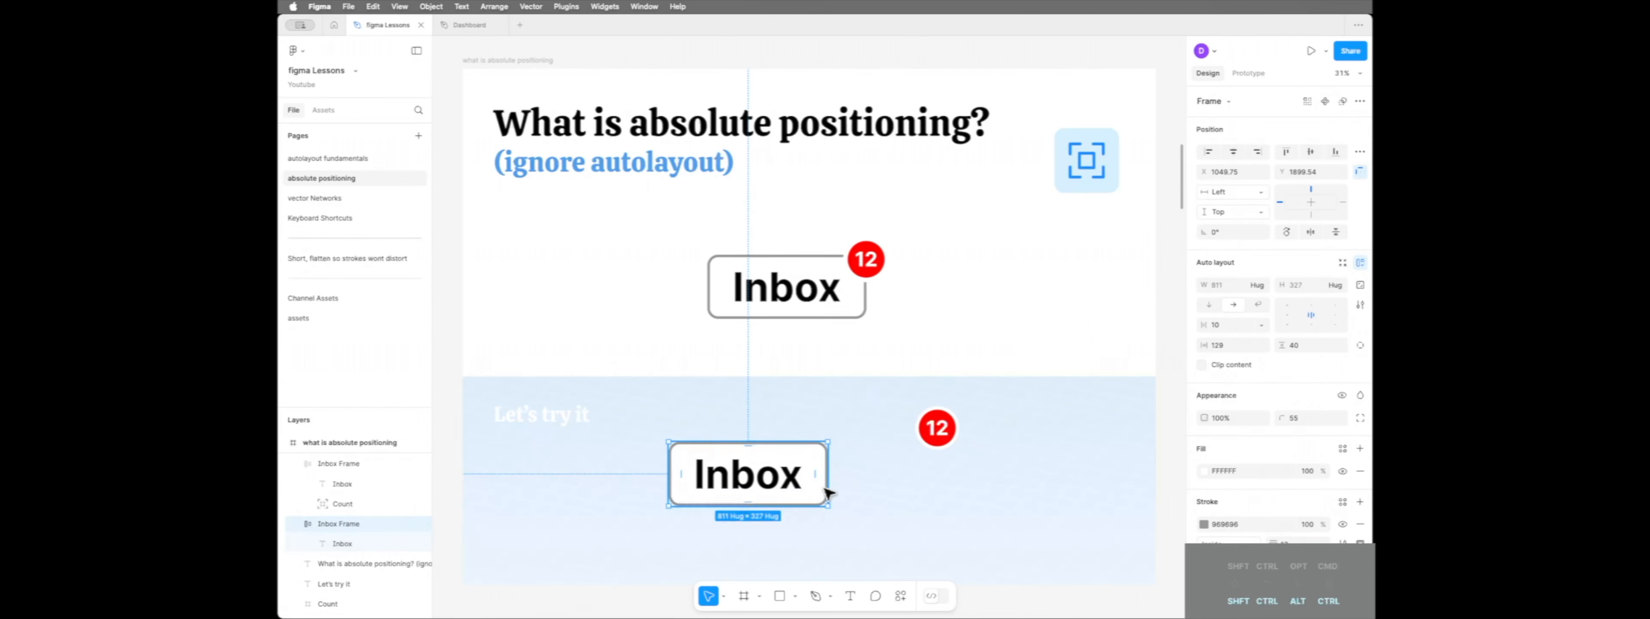
Try out the practice button's resizing by inserting extra "c" letters into its label, and restore the text to "Inbox"
double_click(760, 486)
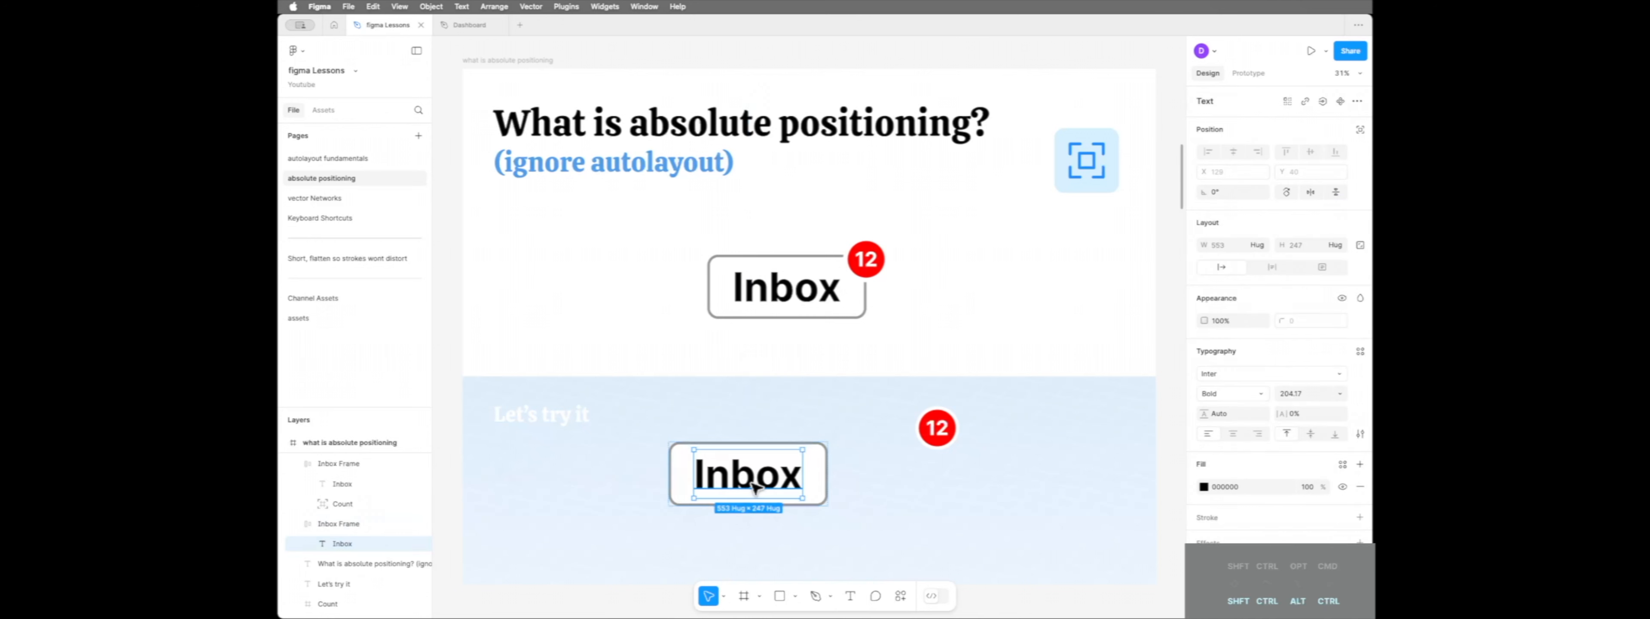
double_click(756, 483)
left_click(754, 481)
type("ccc")
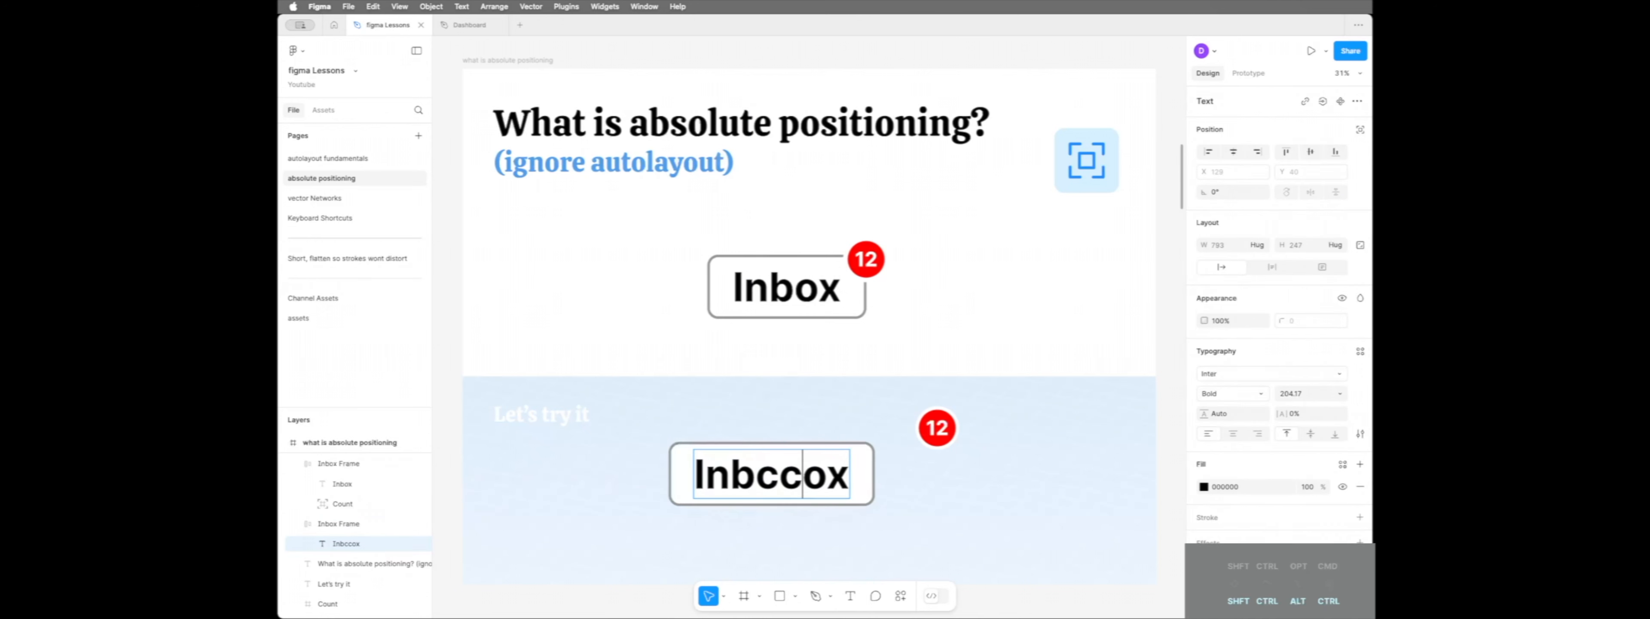
key("BackSpace")
key("BackSpace")
key("BackSpace")
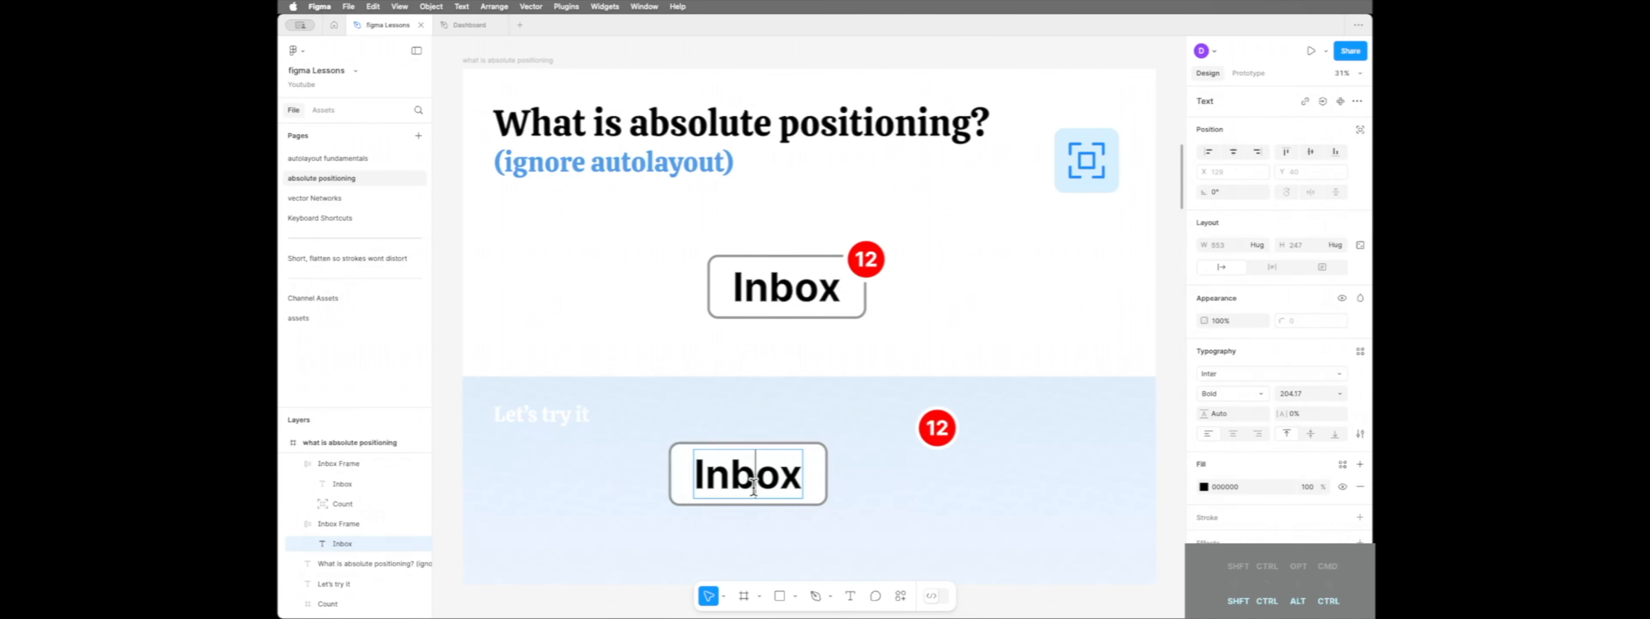
Place the red 12 badge inside the practice Inbox frame, make it ignore auto layout, and move it over the label's end
left_click(939, 441)
left_click_drag(942, 442, 818, 478)
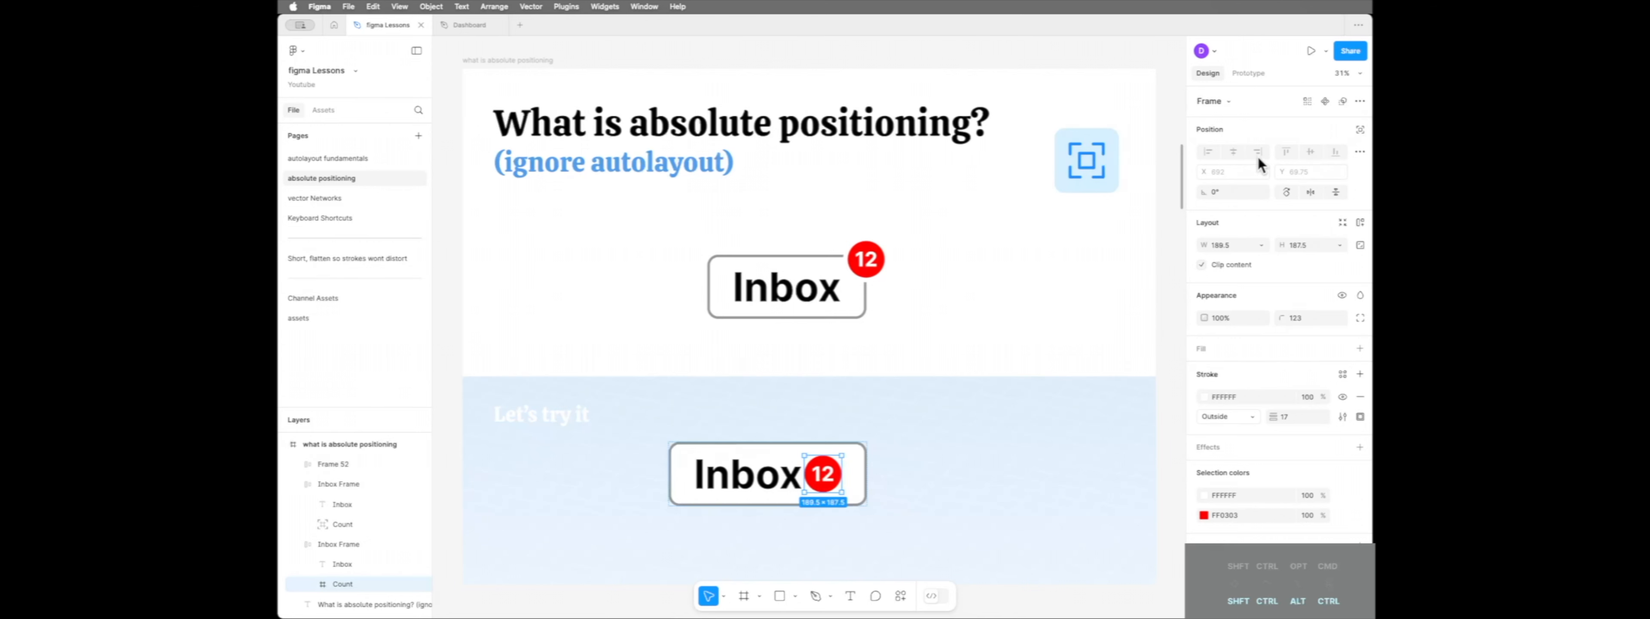
left_click(1360, 129)
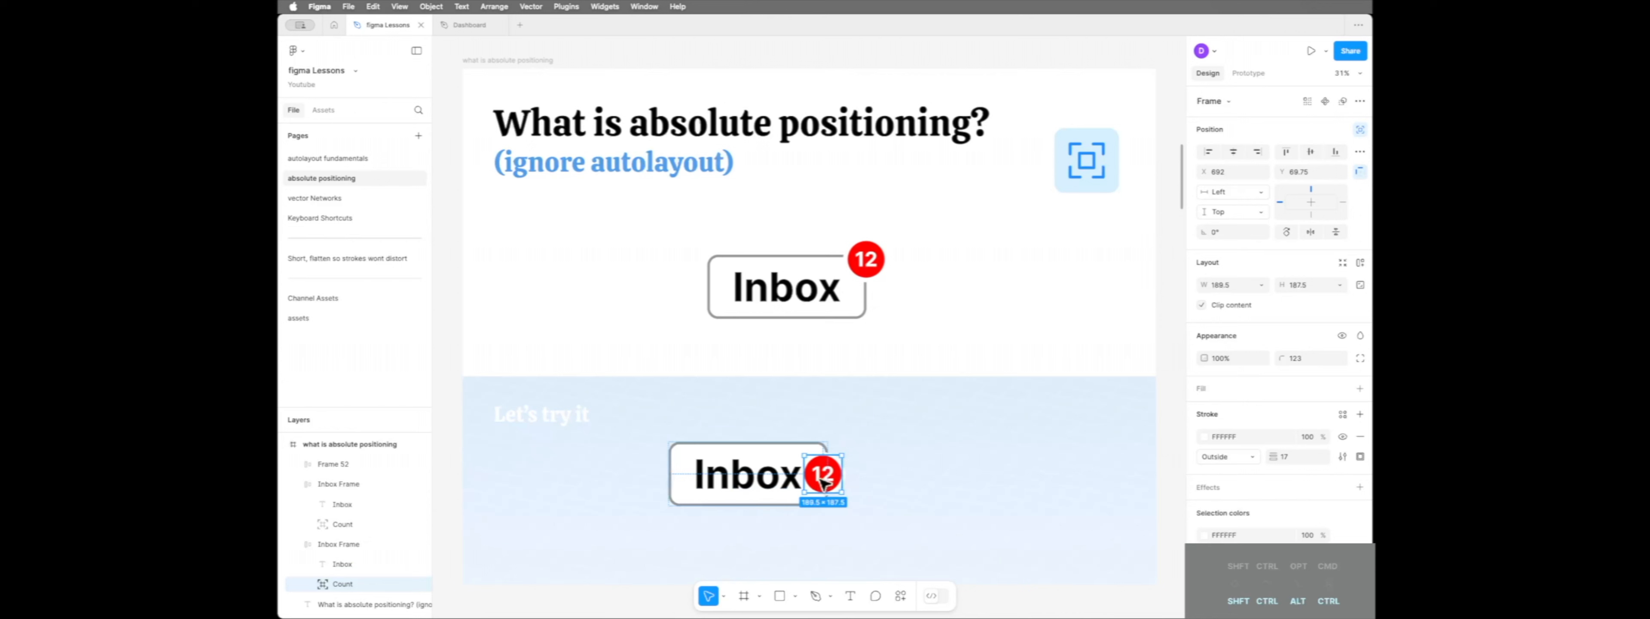
left_click_drag(822, 481, 771, 472)
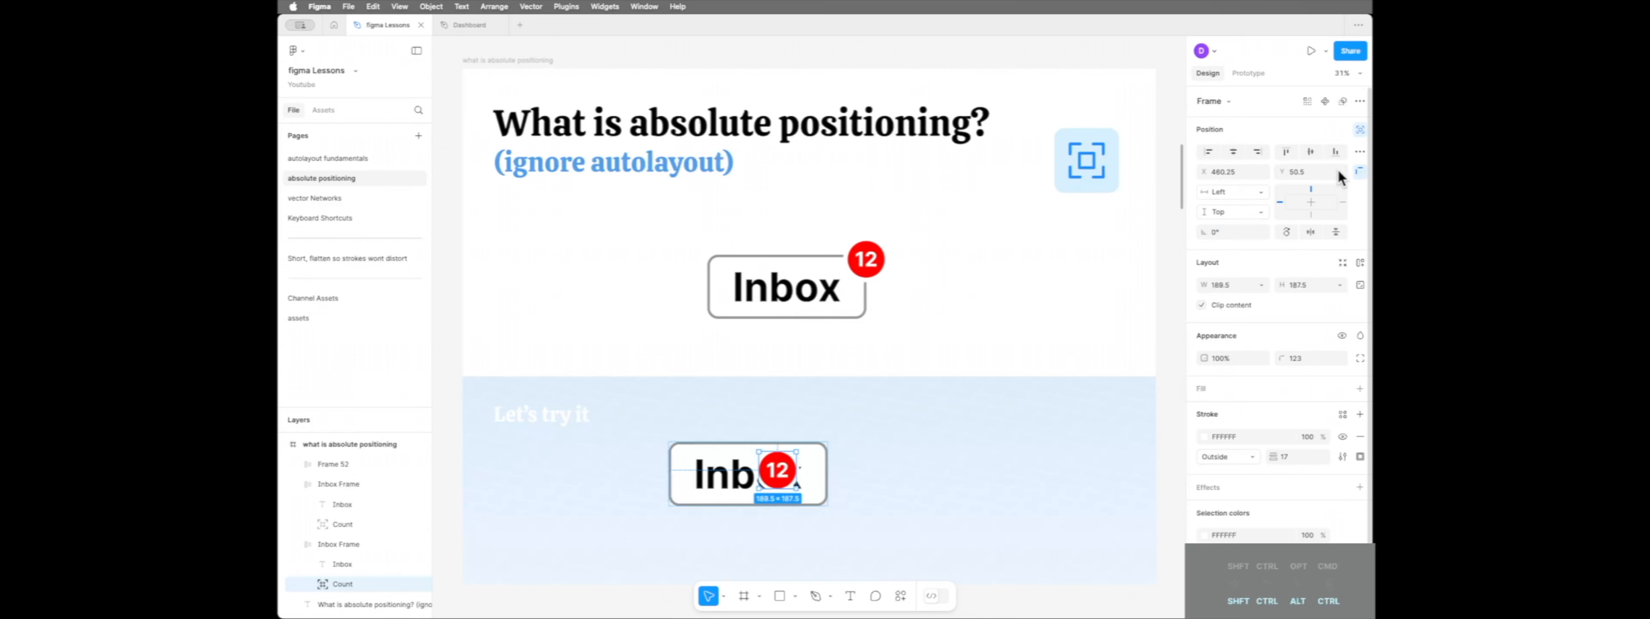
Set the red badge's horizontal constraint to Right
left_click(1259, 192)
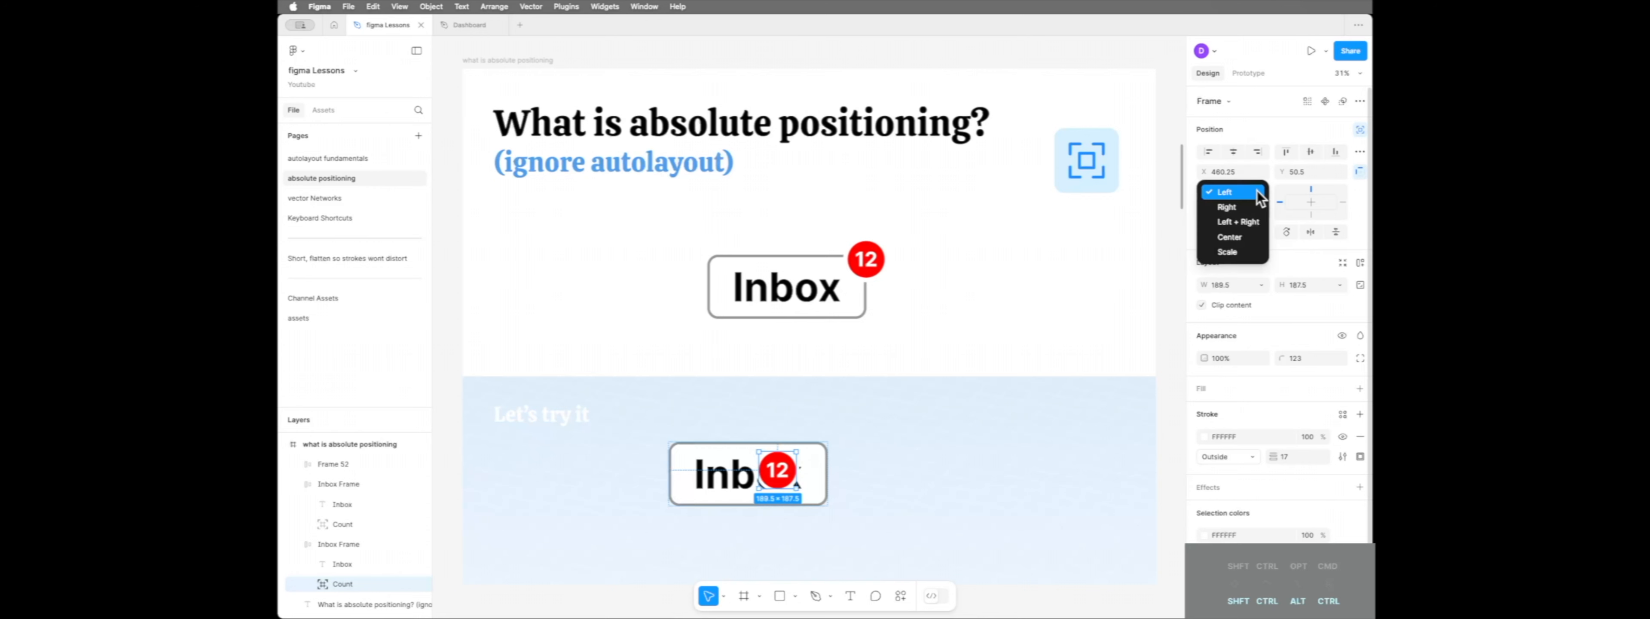
left_click(1257, 191)
left_click(1257, 216)
left_click(1256, 210)
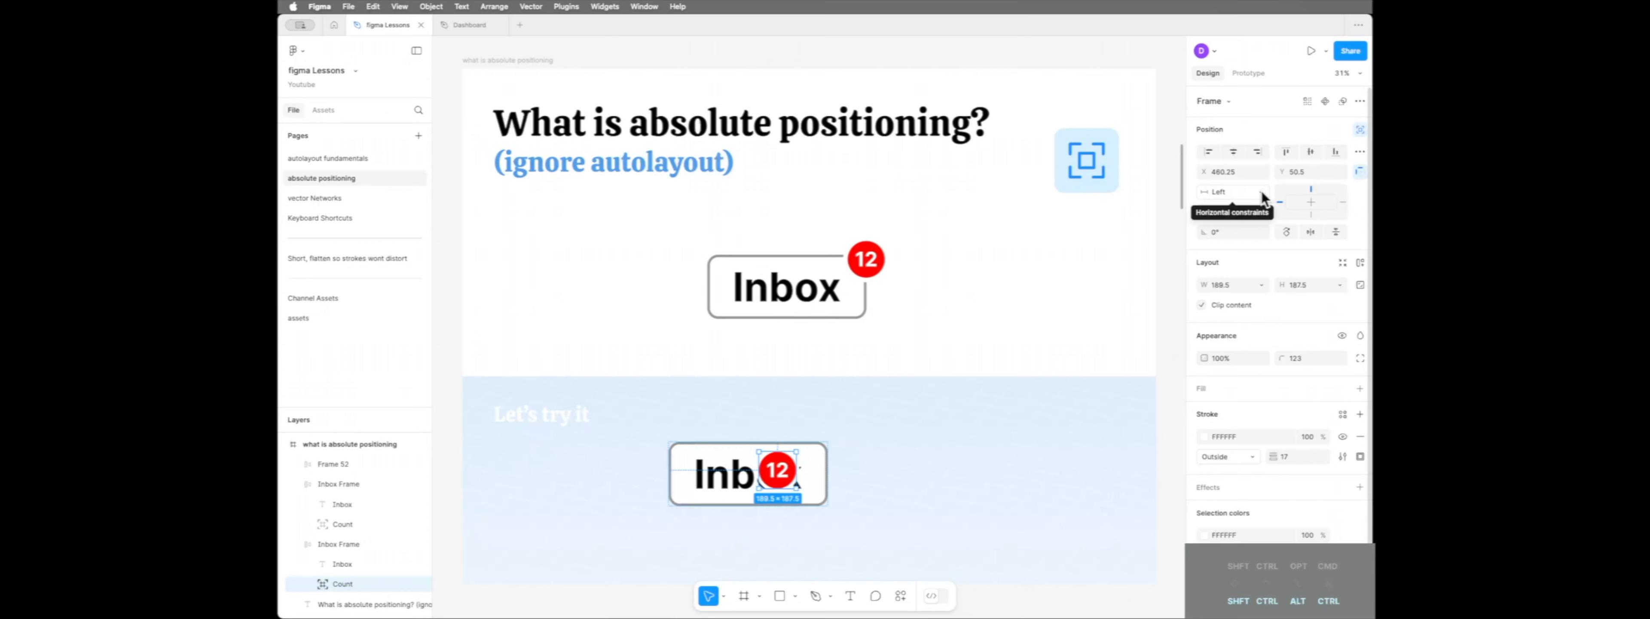
left_click(1263, 195)
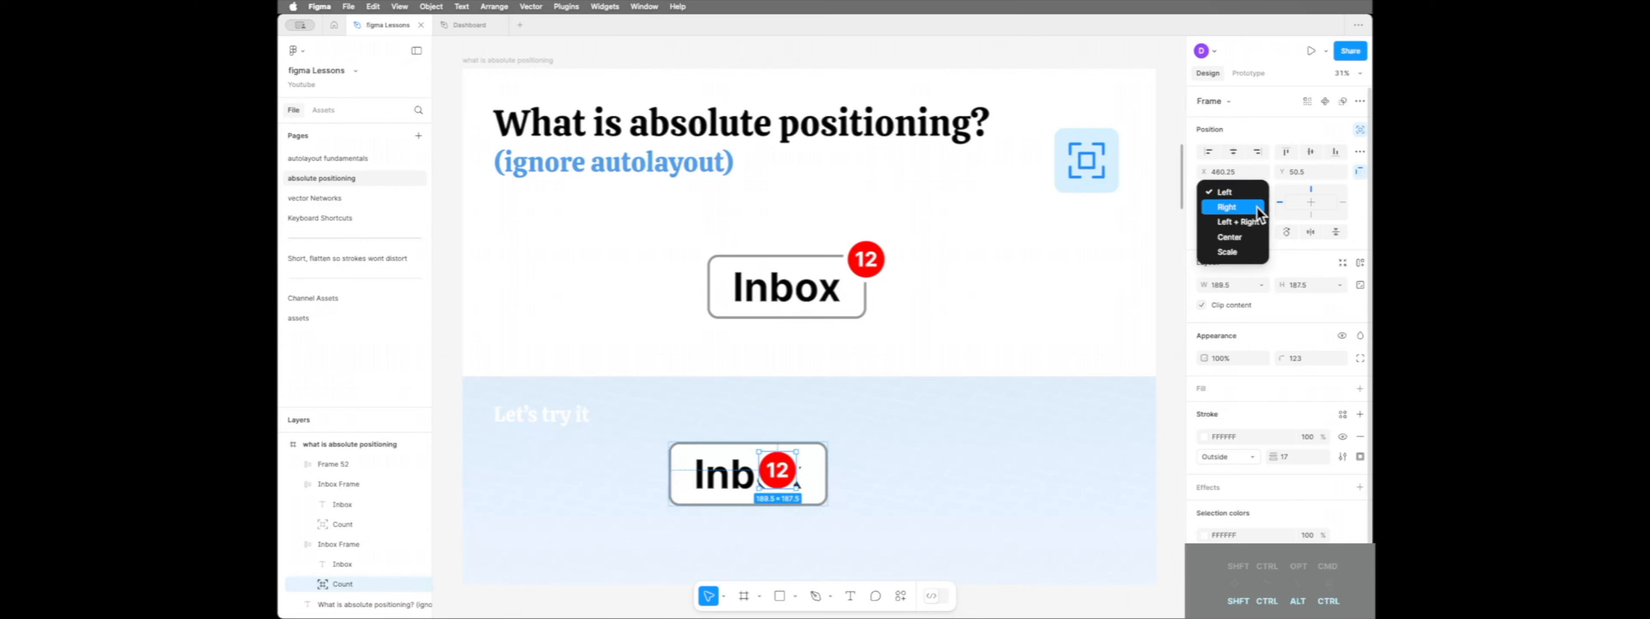
left_click(1256, 206)
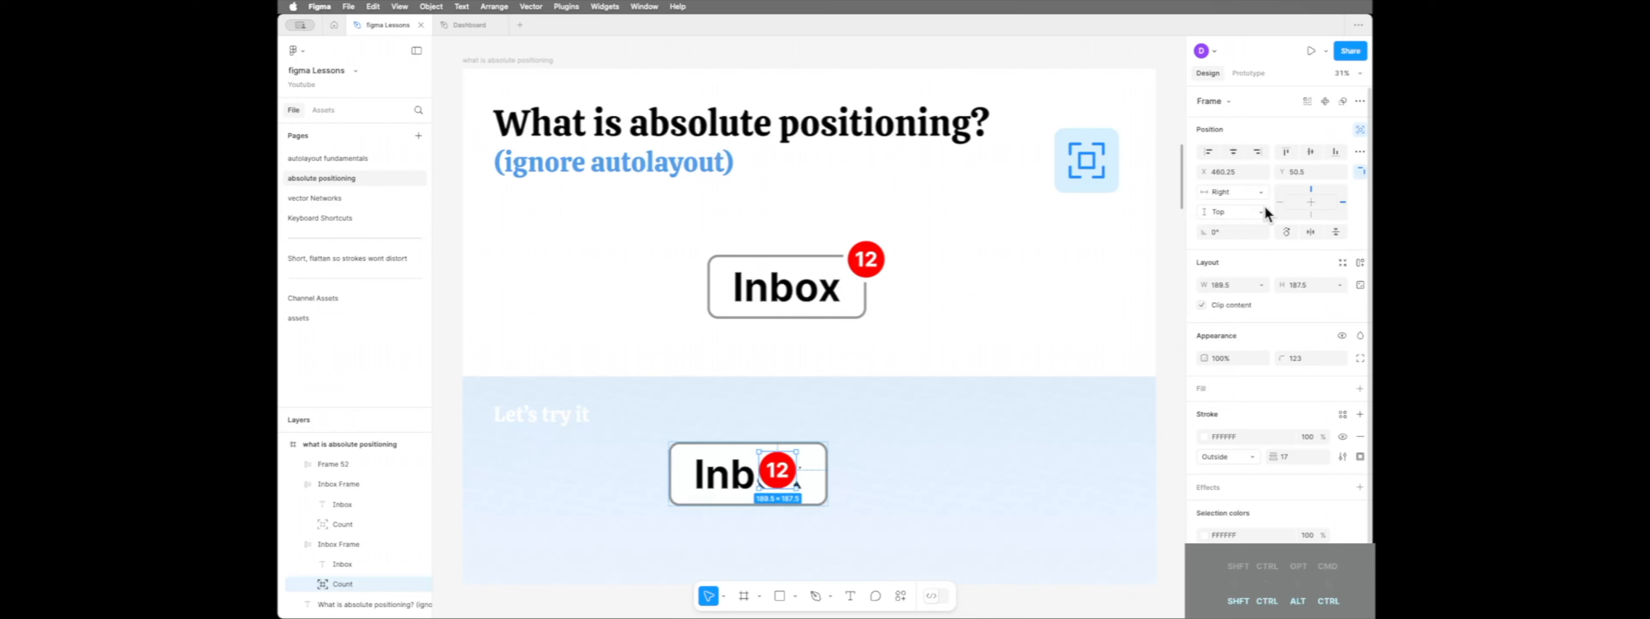
Review the badge's vertical and horizontal constraint options, keeping Top and Right selected
left_click(1260, 213)
left_click(1259, 212)
left_click(1311, 215)
left_click(1312, 188)
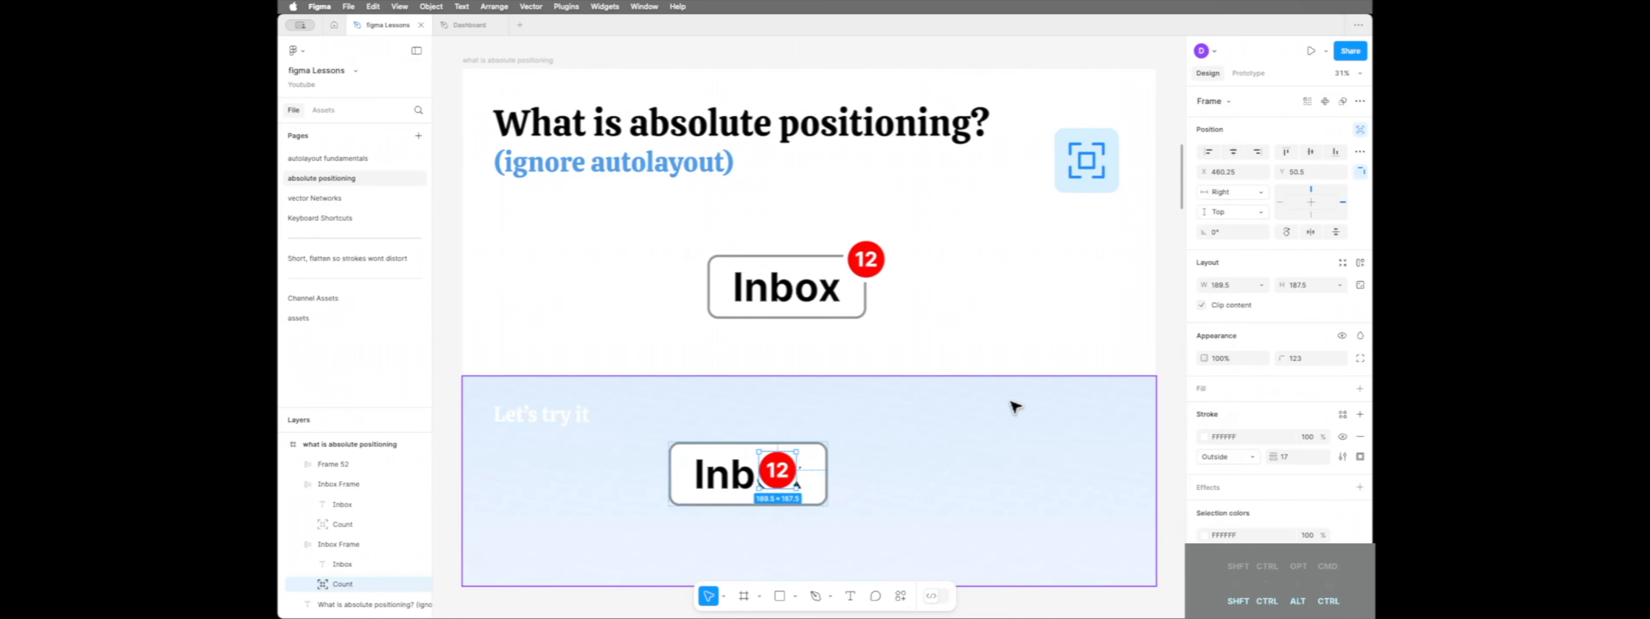
left_click(1247, 196)
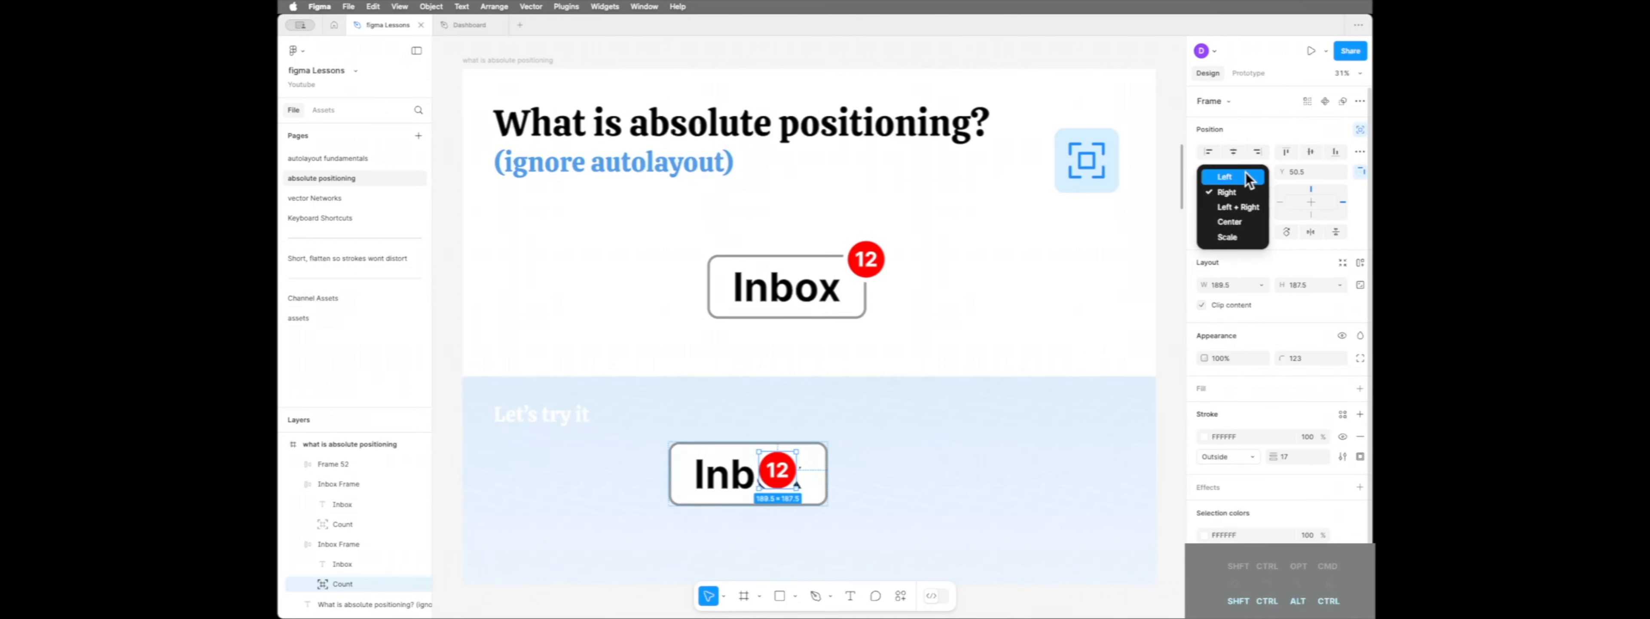
left_click(1243, 178)
left_click(1244, 192)
left_click(1227, 206)
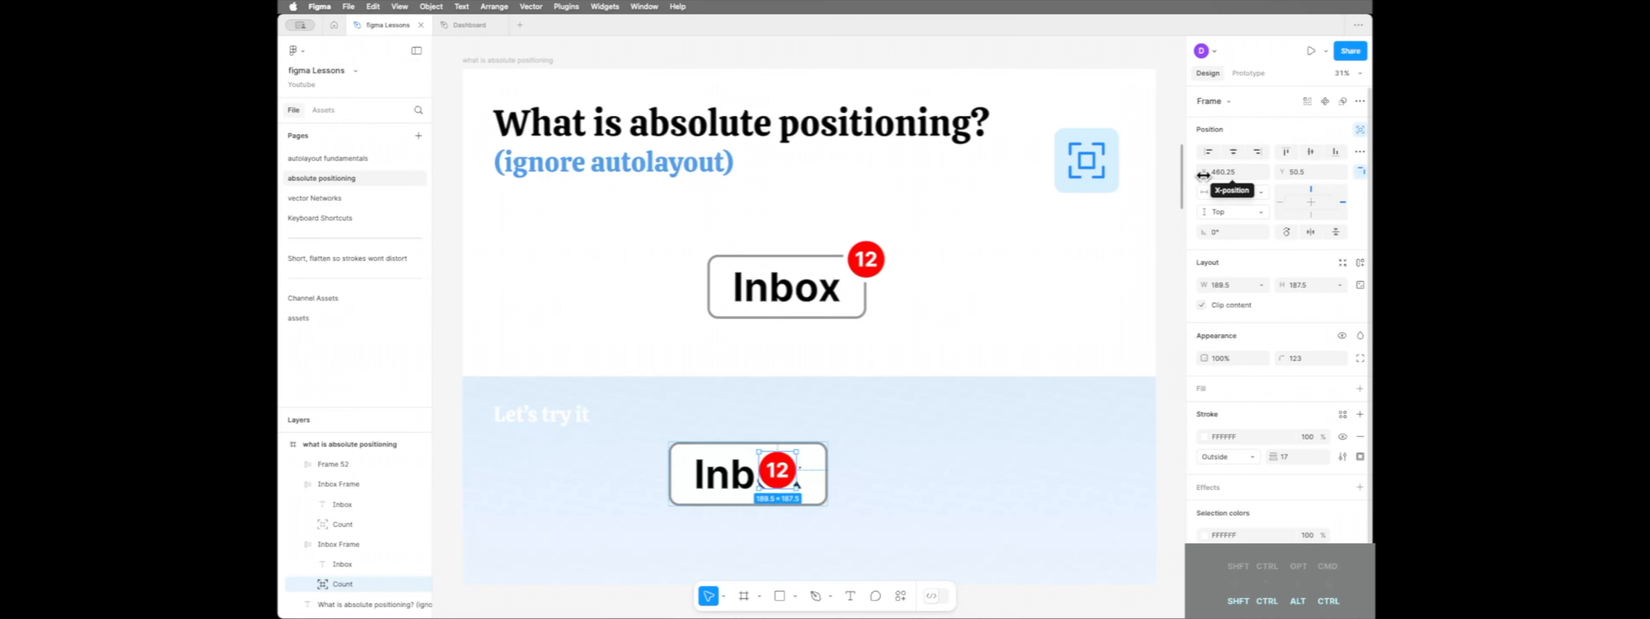
Position the red badge over the practice frame's upper-right corner at X 701 and Y -84
left_click_drag(1212, 175, 413, 172)
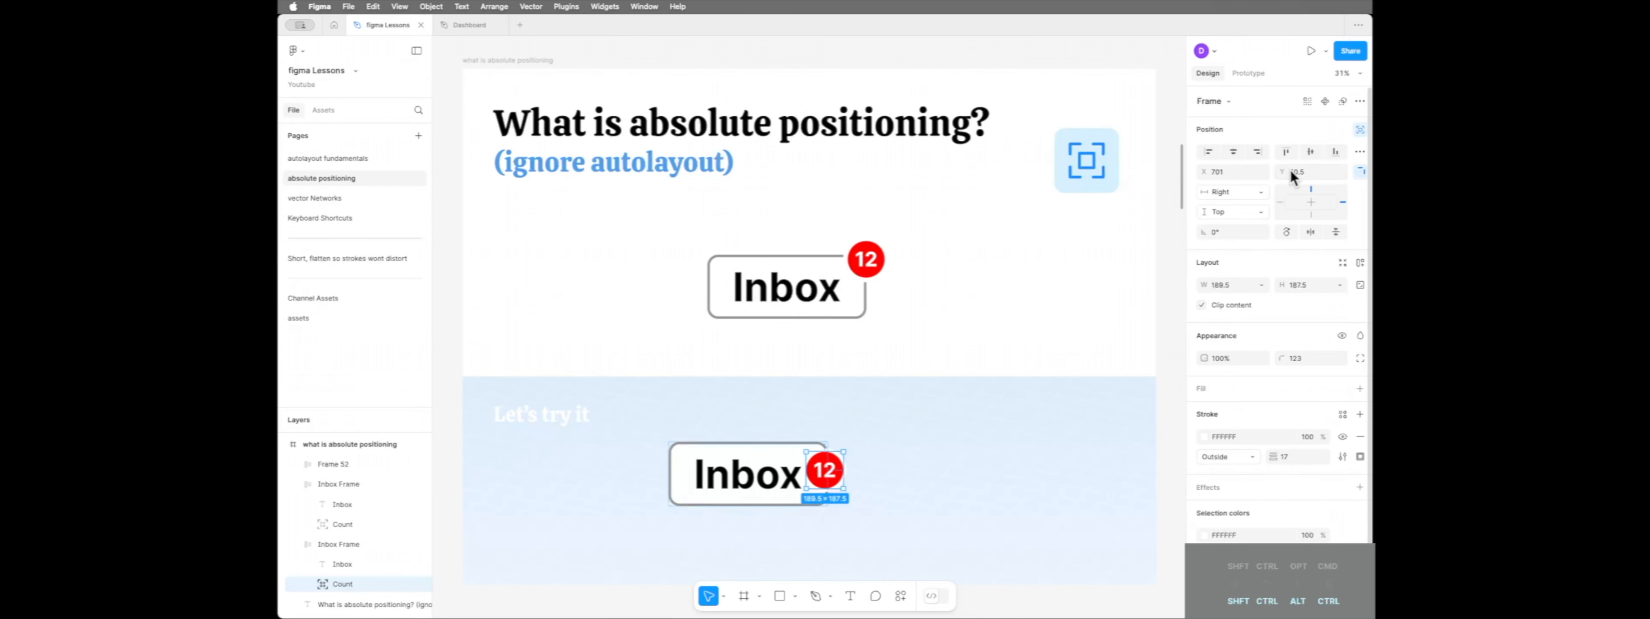
left_click_drag(1291, 171, 1113, 167)
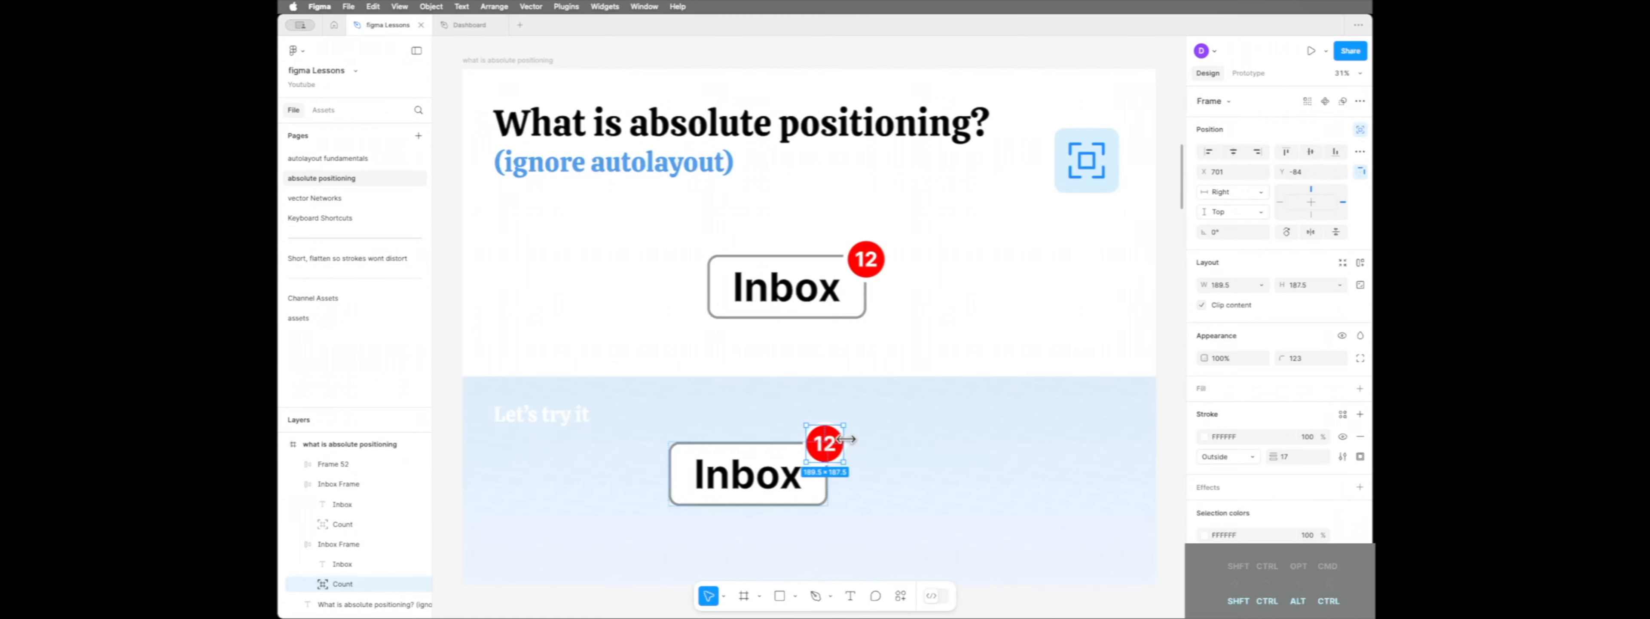
Test the badge's right anchoring by inserting "ddd" into the practice label, and restore the text to "Inbox"
left_click(762, 489)
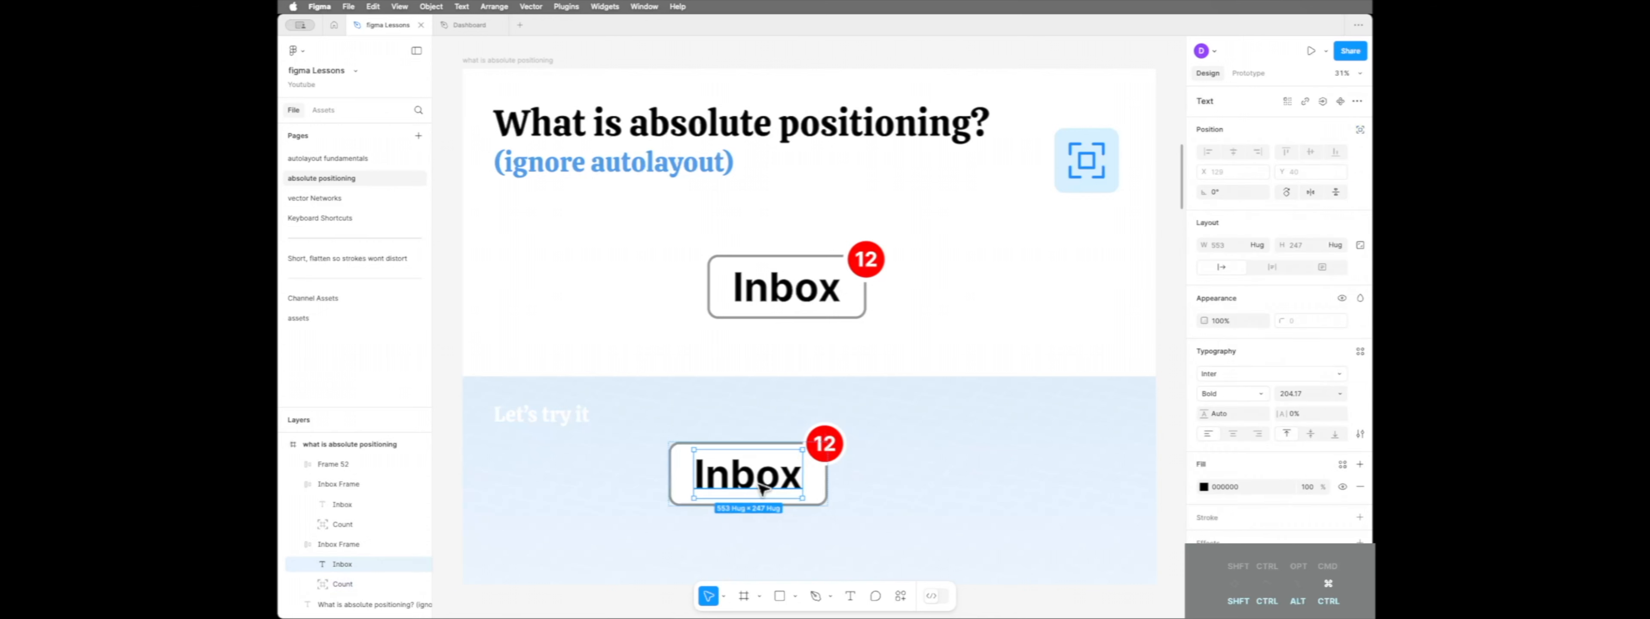
double_click(761, 488)
left_click(757, 482)
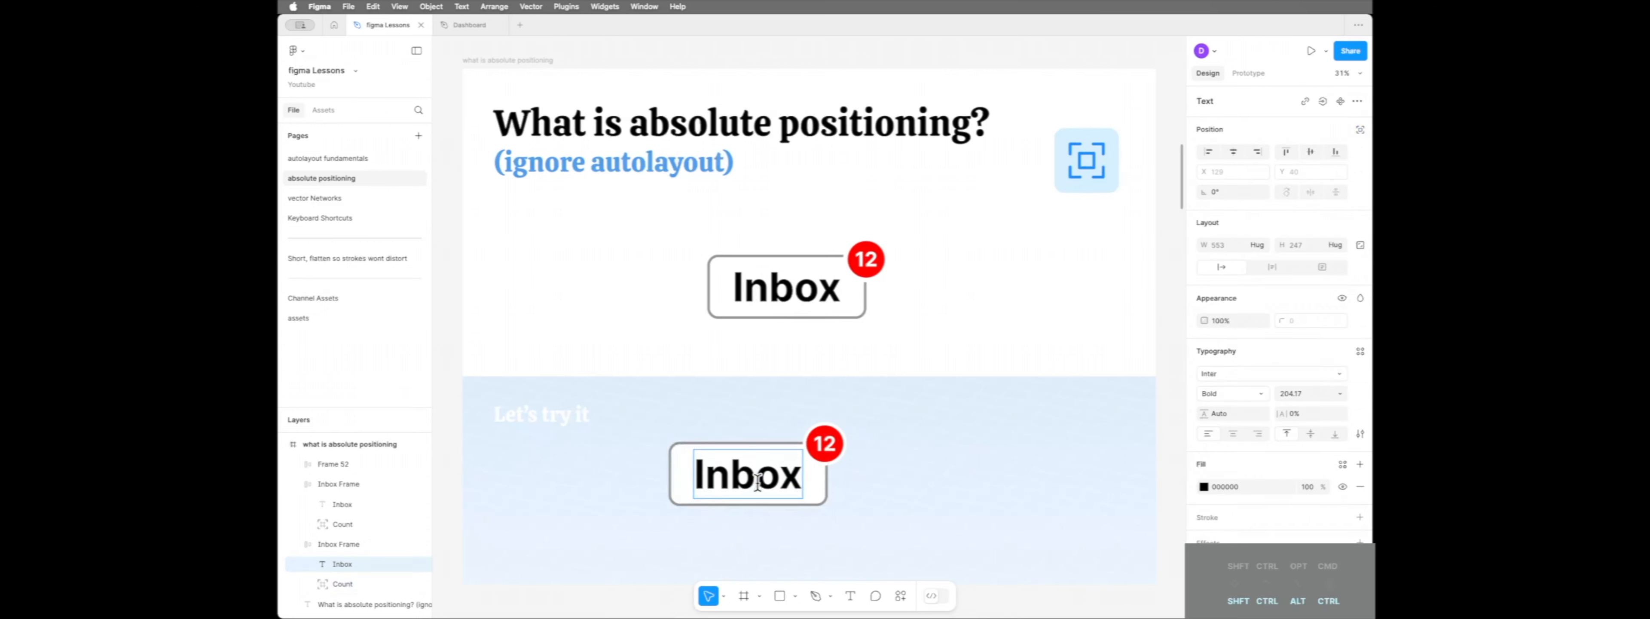
type("ddd")
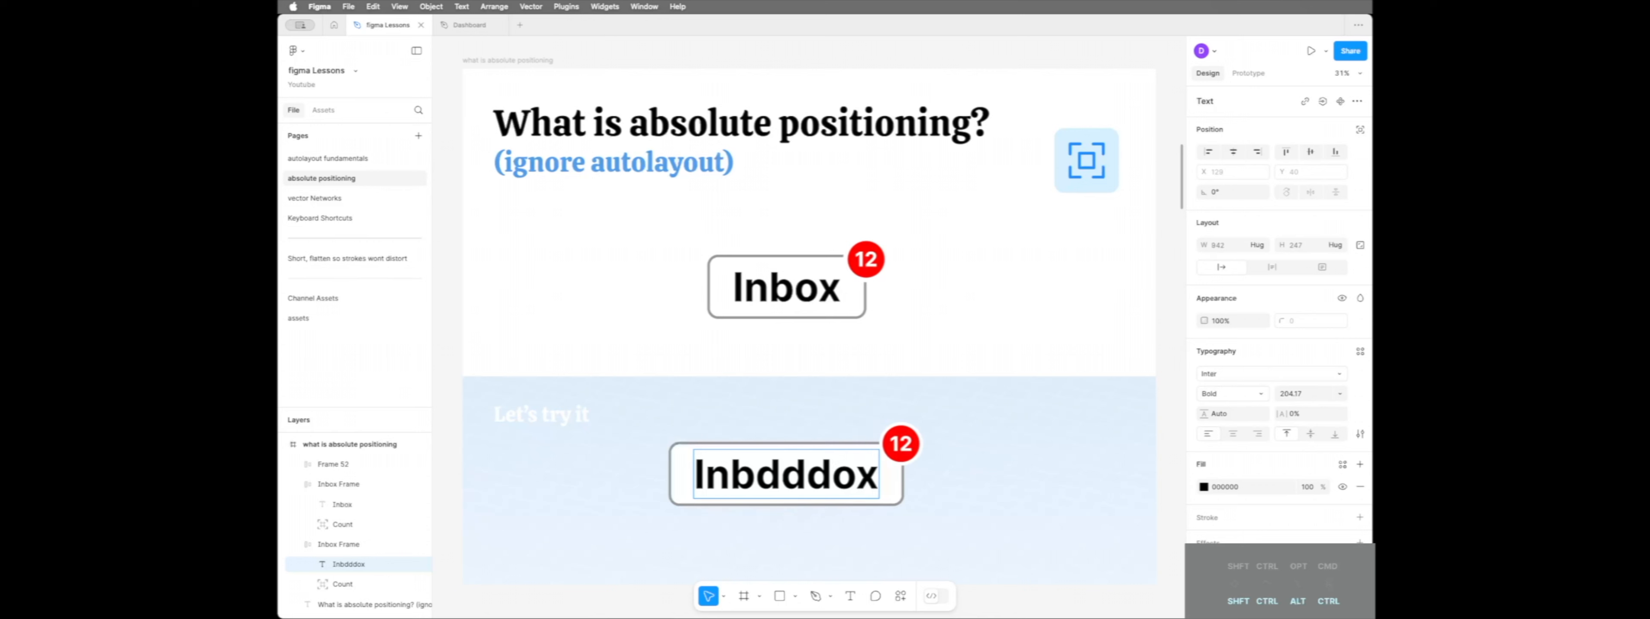
key("BackSpace")
key("BackSpace")
key("BackSpace")
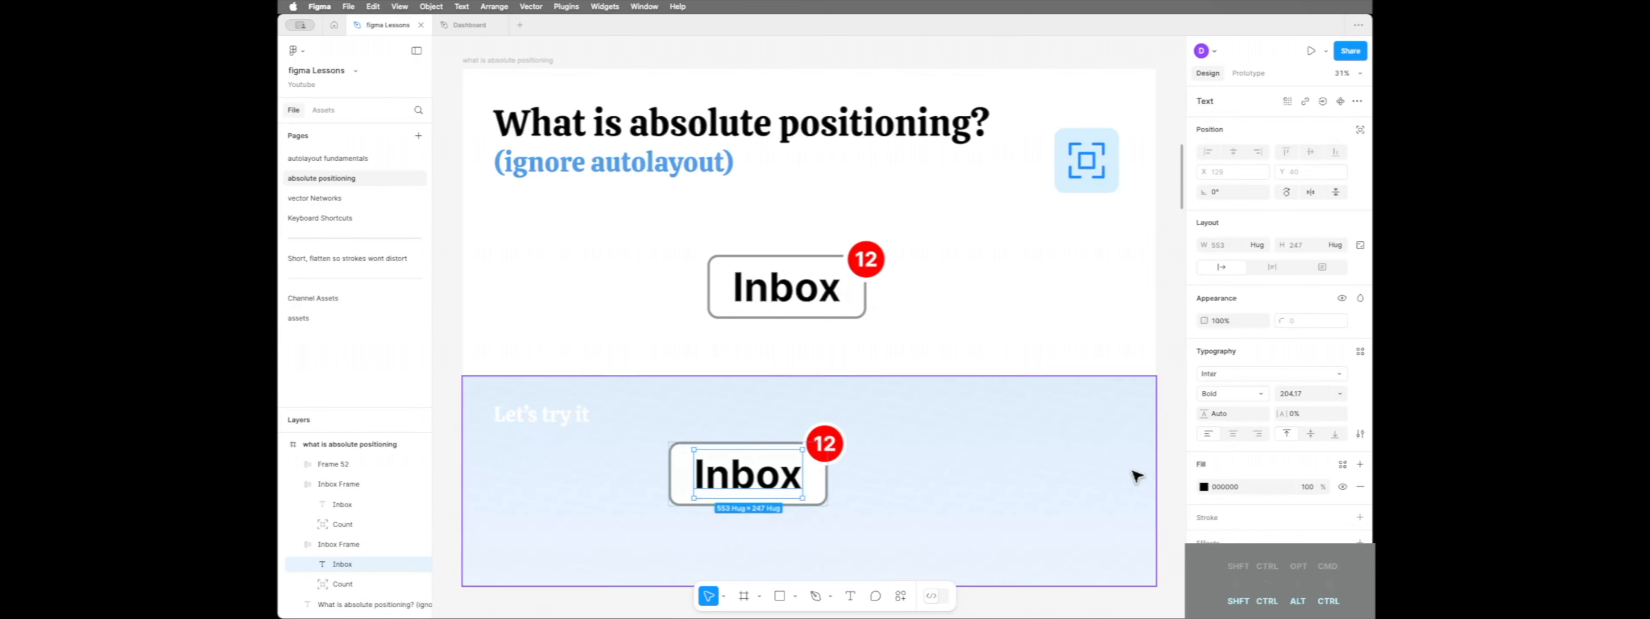
key("Escape")
Extend the finished North button's label in Example 2 to "Northwest"
scroll(827, 289, "down", 10)
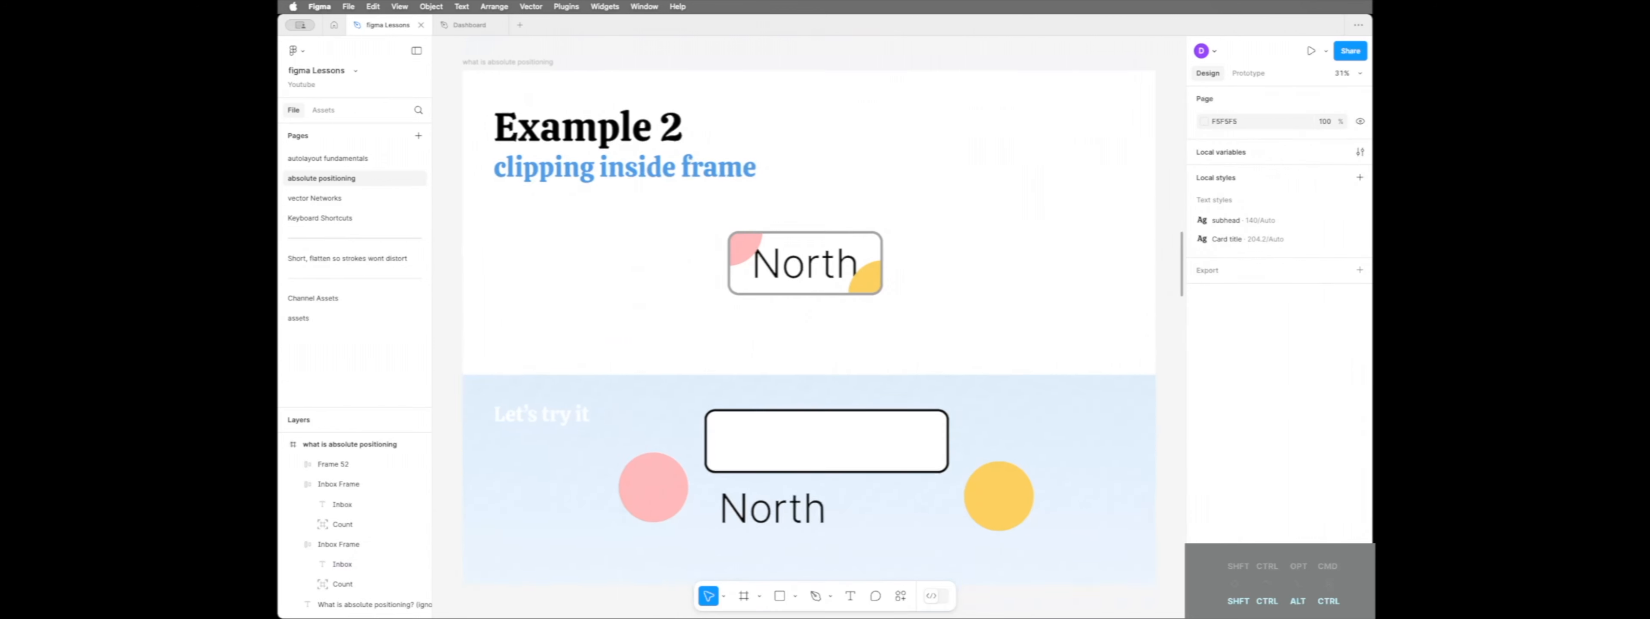
left_click(817, 278)
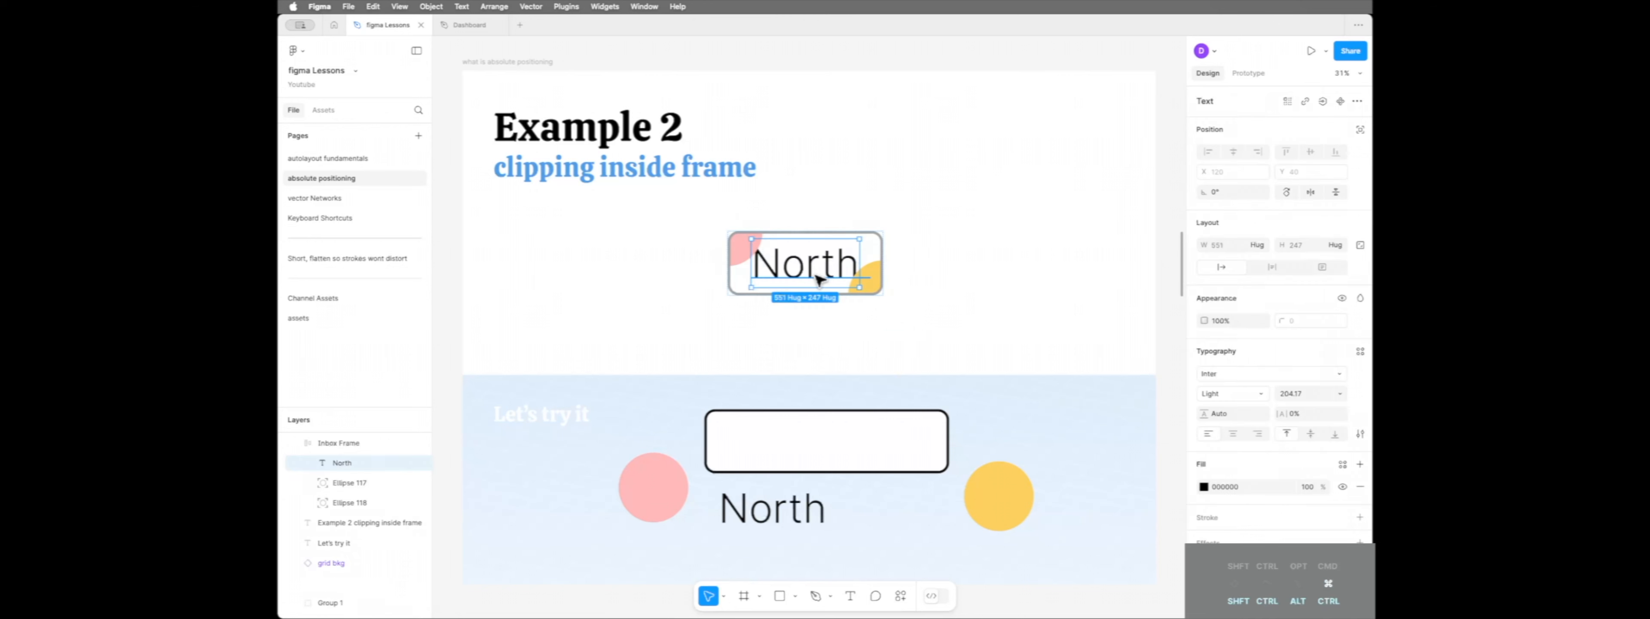
double_click(809, 269)
left_click(808, 268)
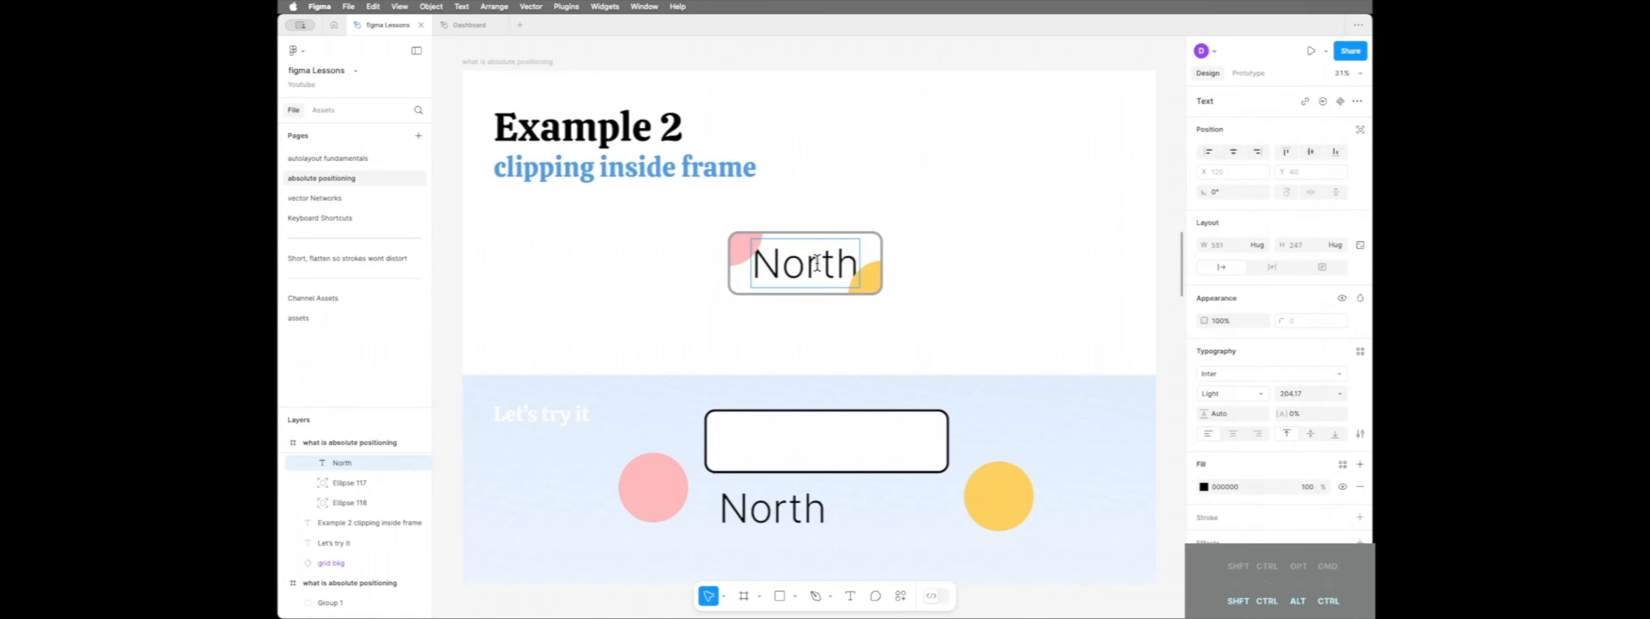
type("west")
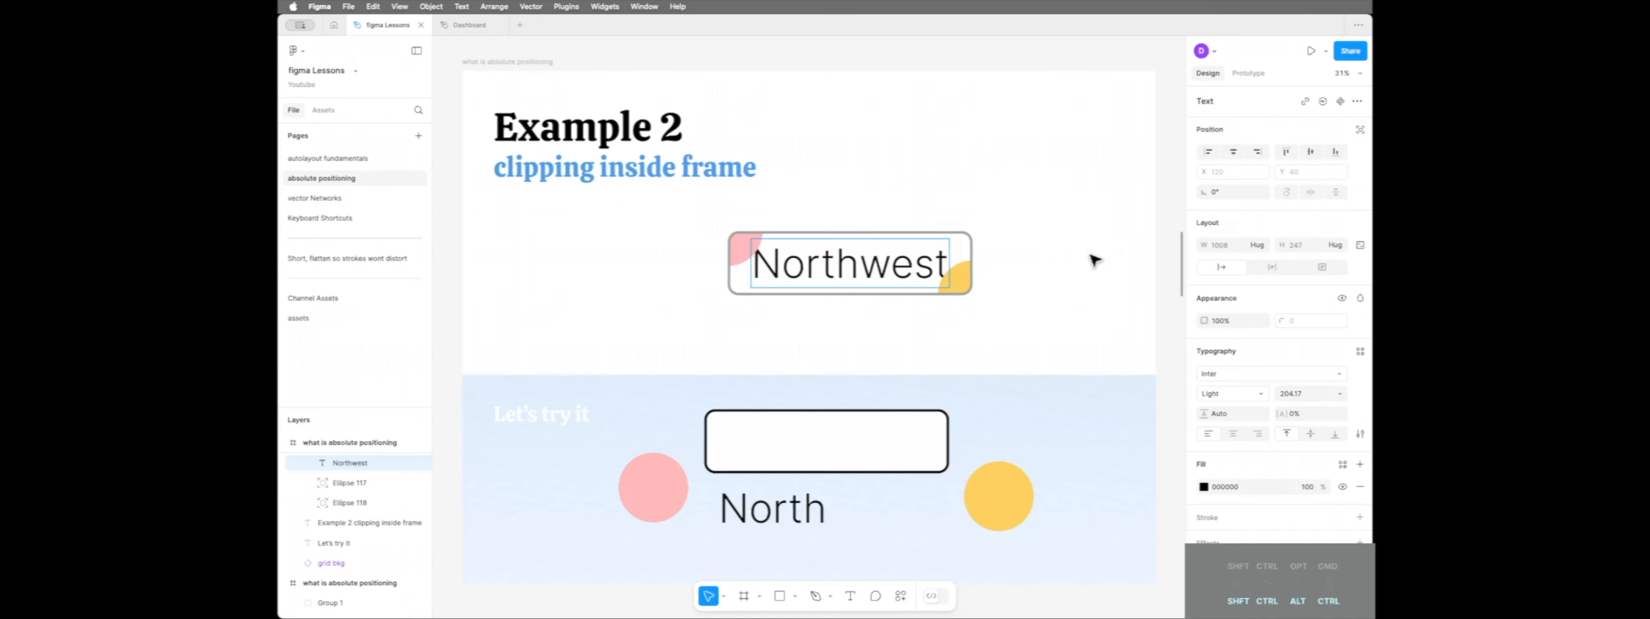
key("Escape")
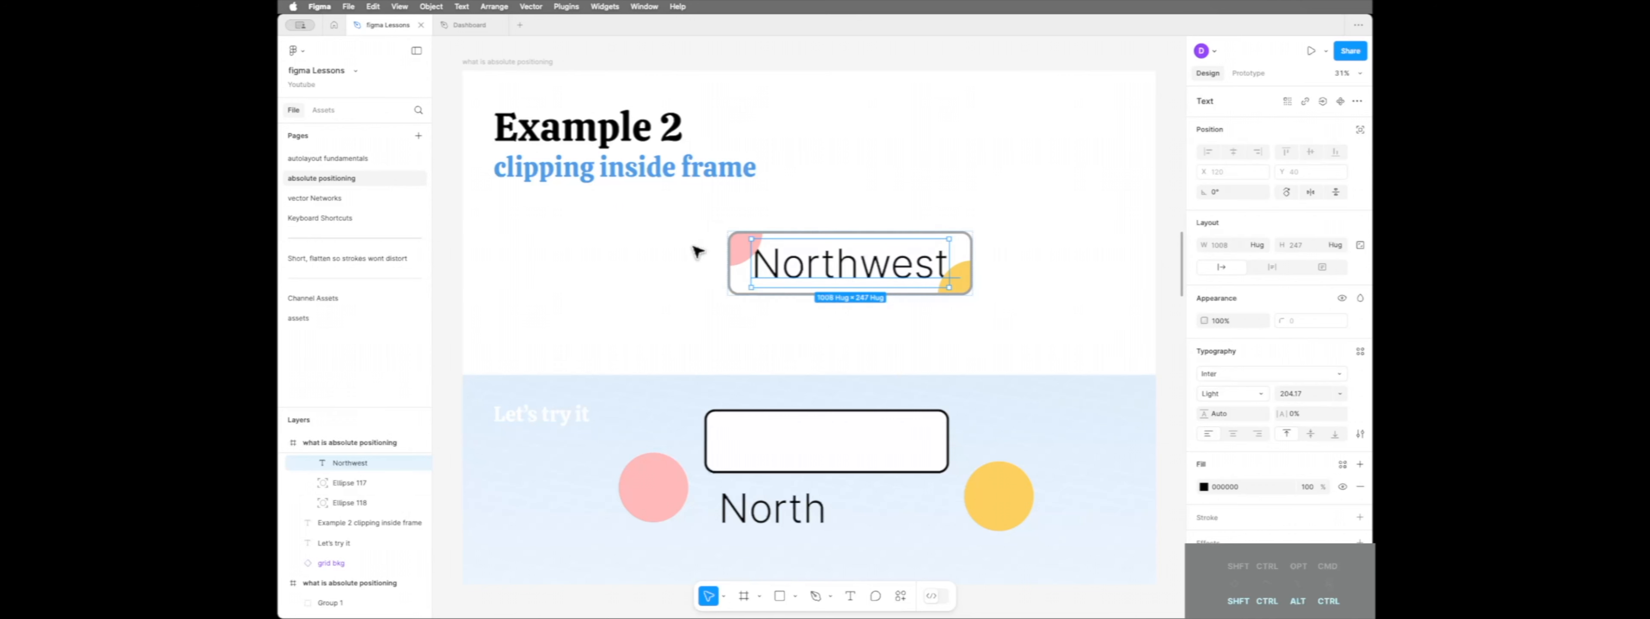
Place the North label, yellow circle and pink circle inside the empty button frame in Example 2's practice area
left_click(1057, 228)
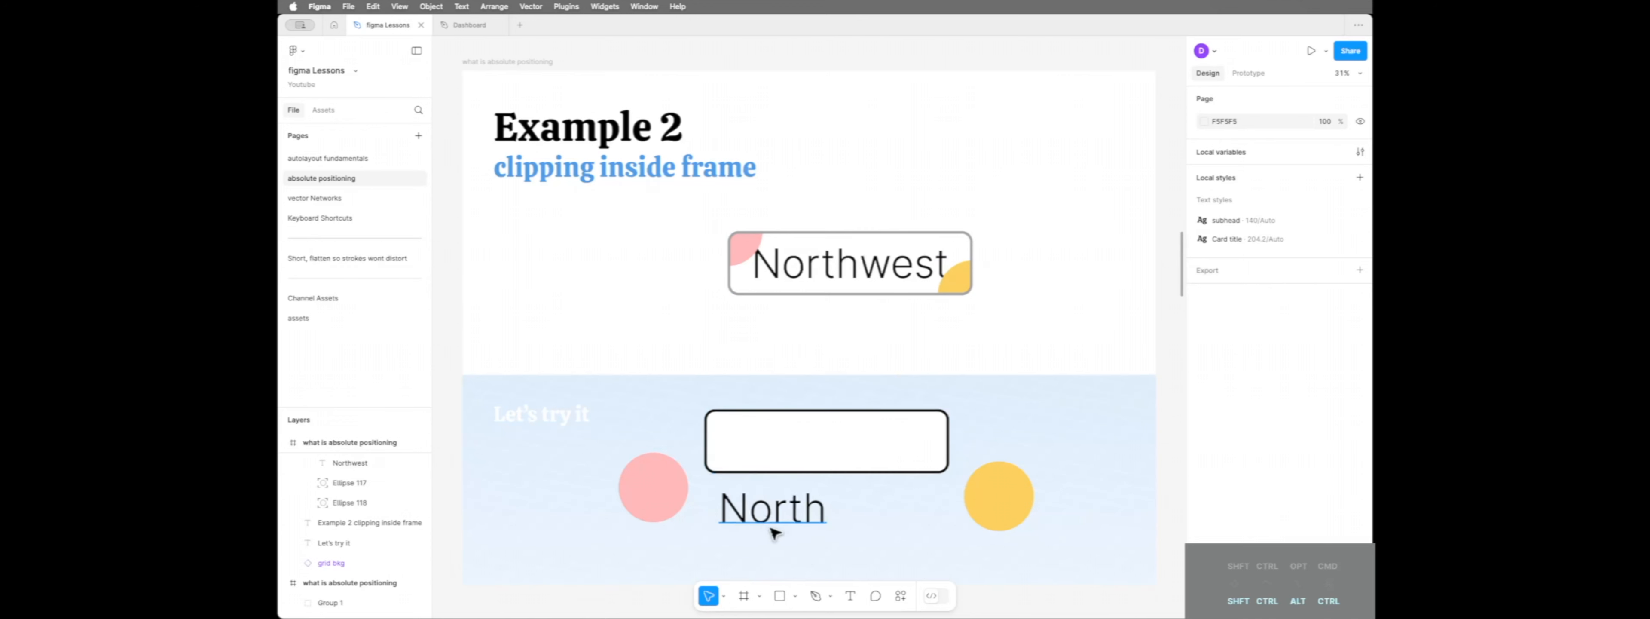
left_click_drag(781, 522, 827, 456)
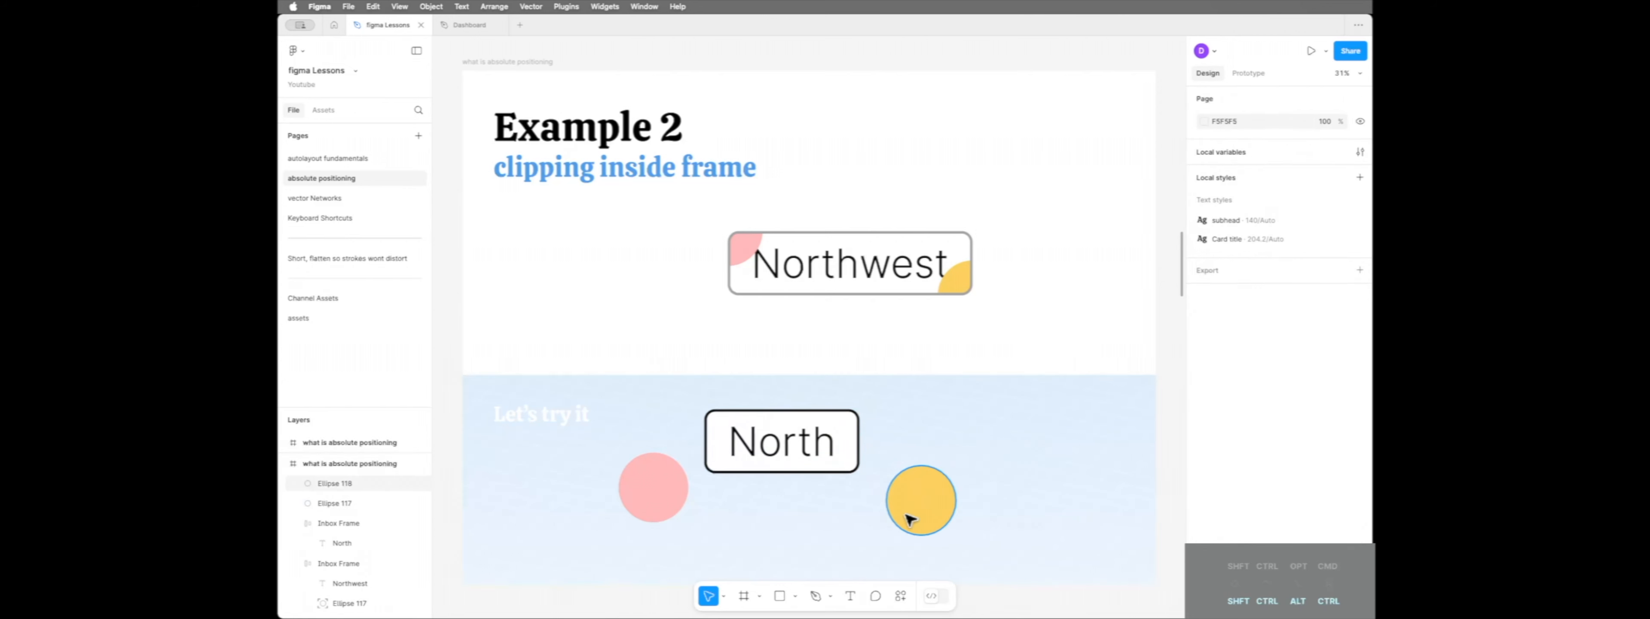
left_click_drag(926, 516, 859, 470)
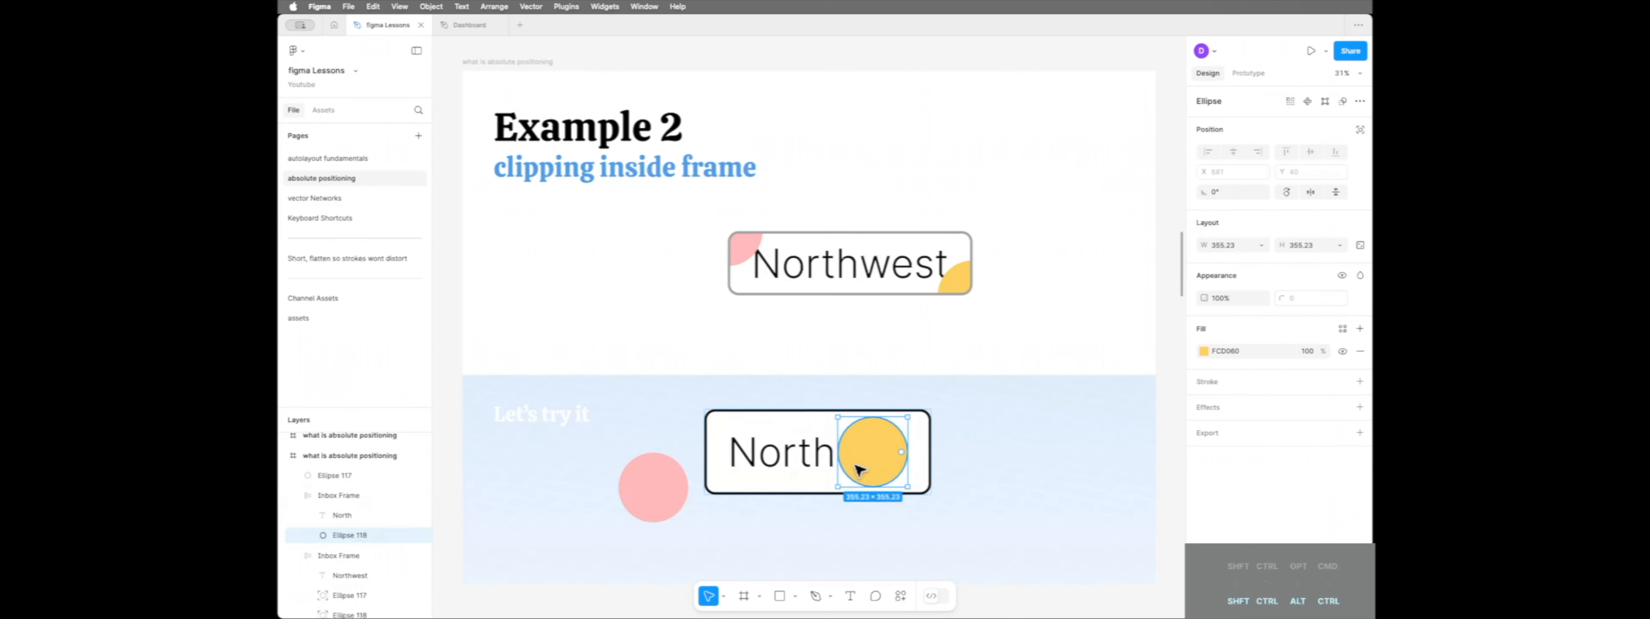
left_click_drag(650, 497, 744, 470)
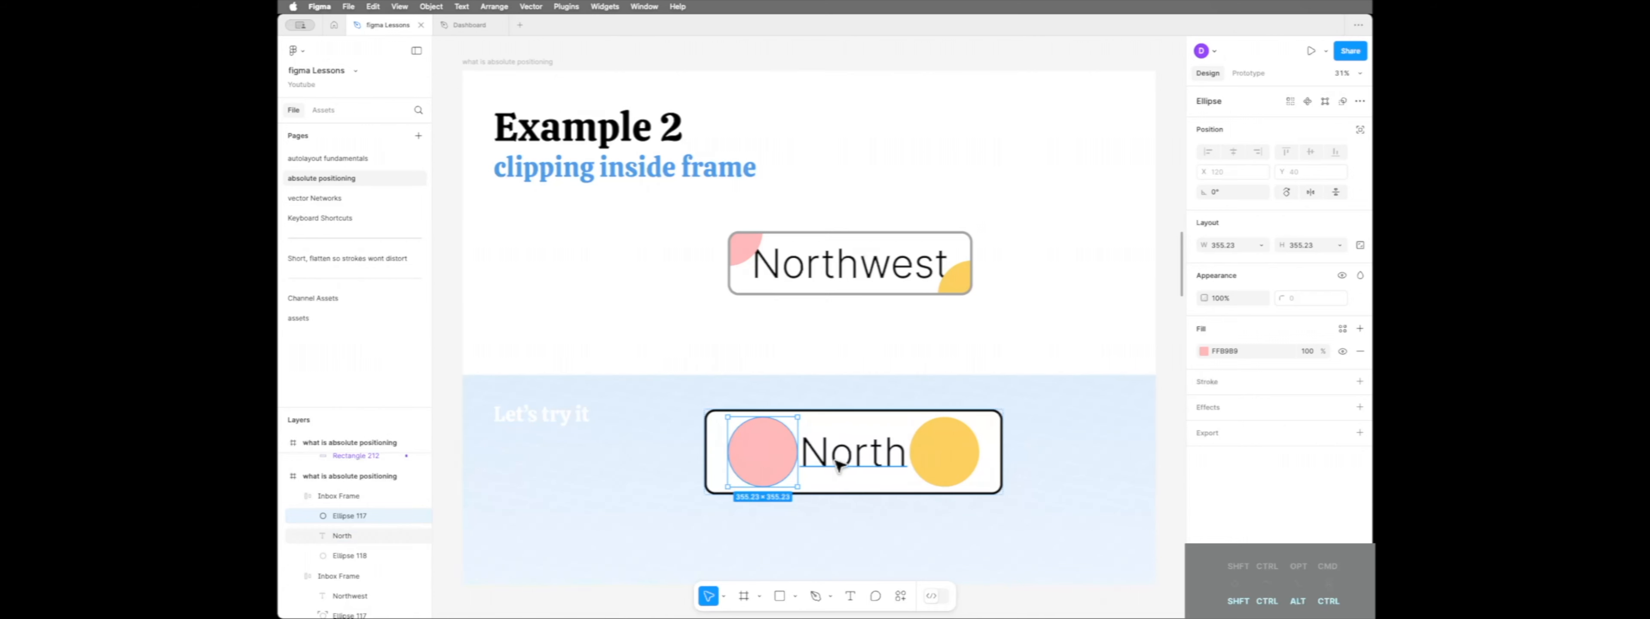
Make the practice button's yellow circle ignore auto layout and constrain it to Right and Bottom
left_click(959, 459)
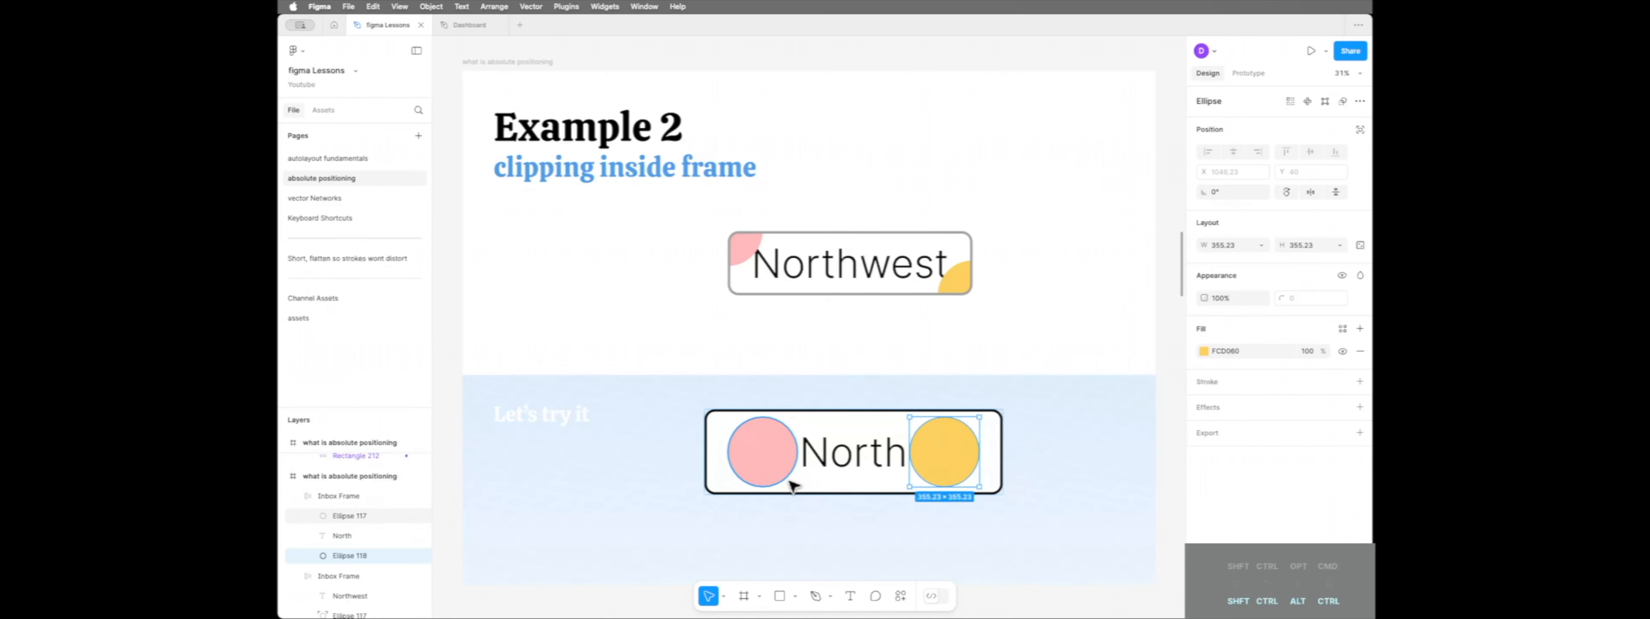
left_click(1359, 130)
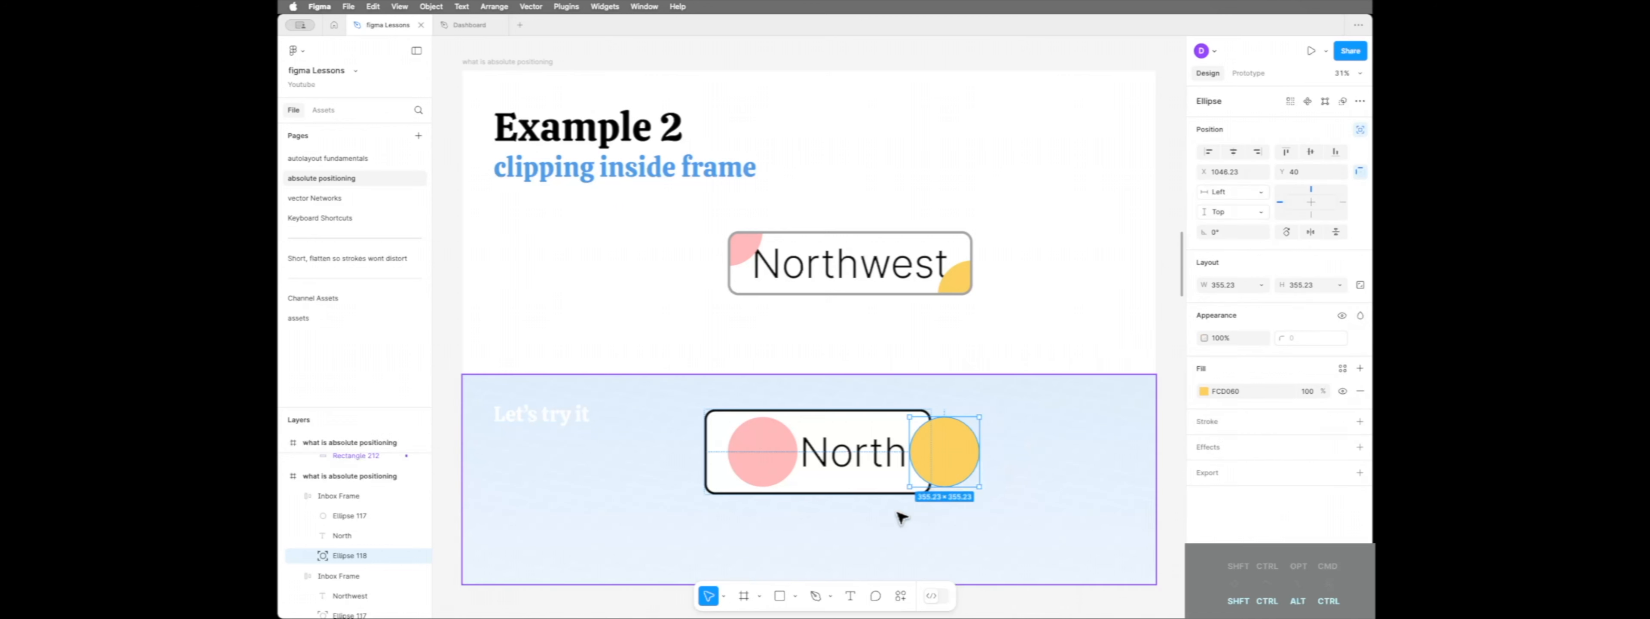
left_click(1238, 192)
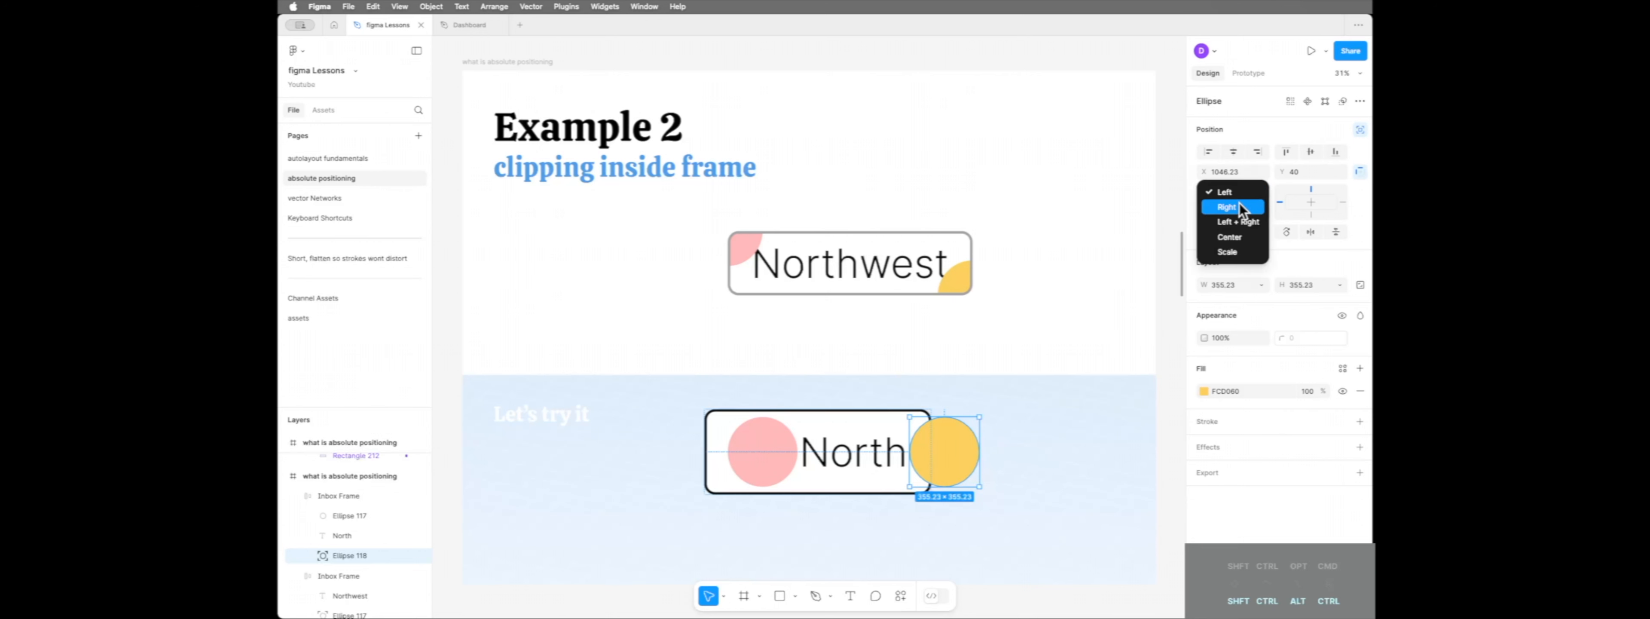
left_click(1239, 202)
left_click(1240, 212)
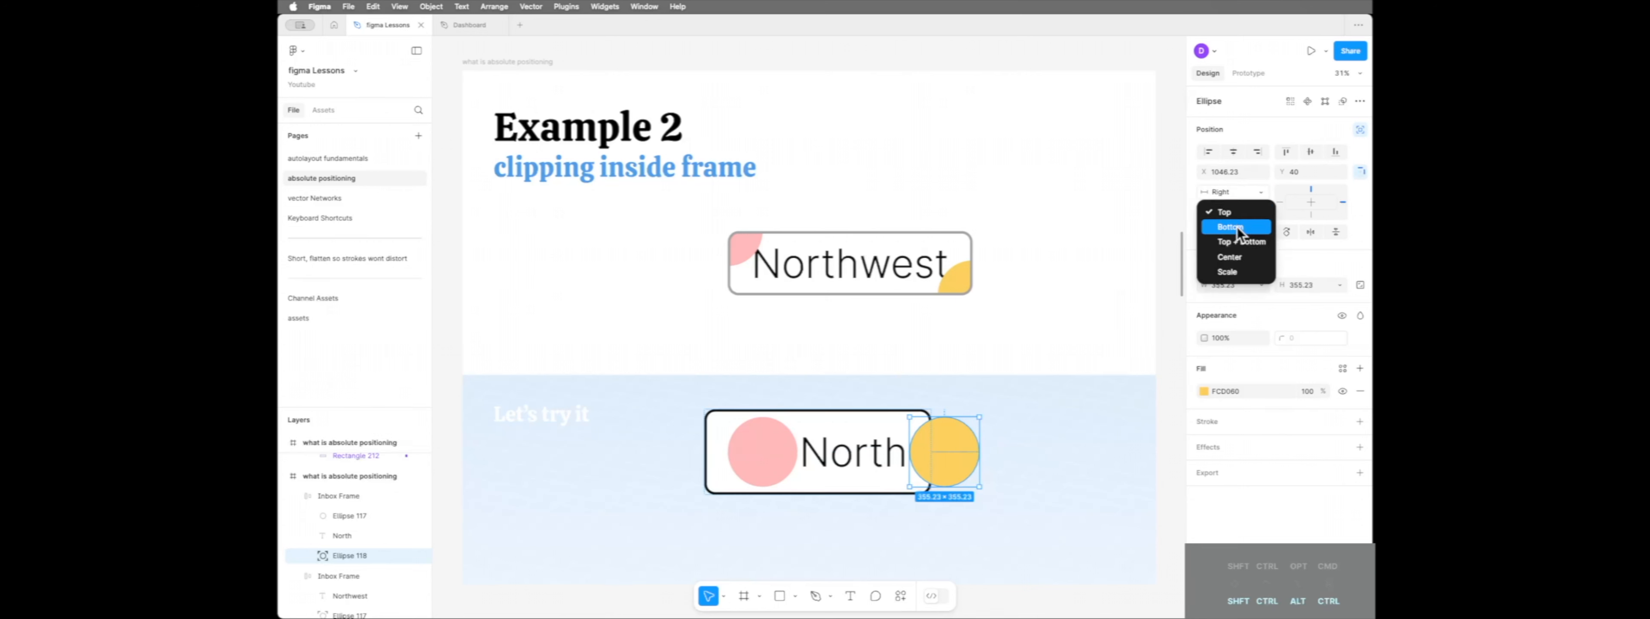
left_click(1237, 228)
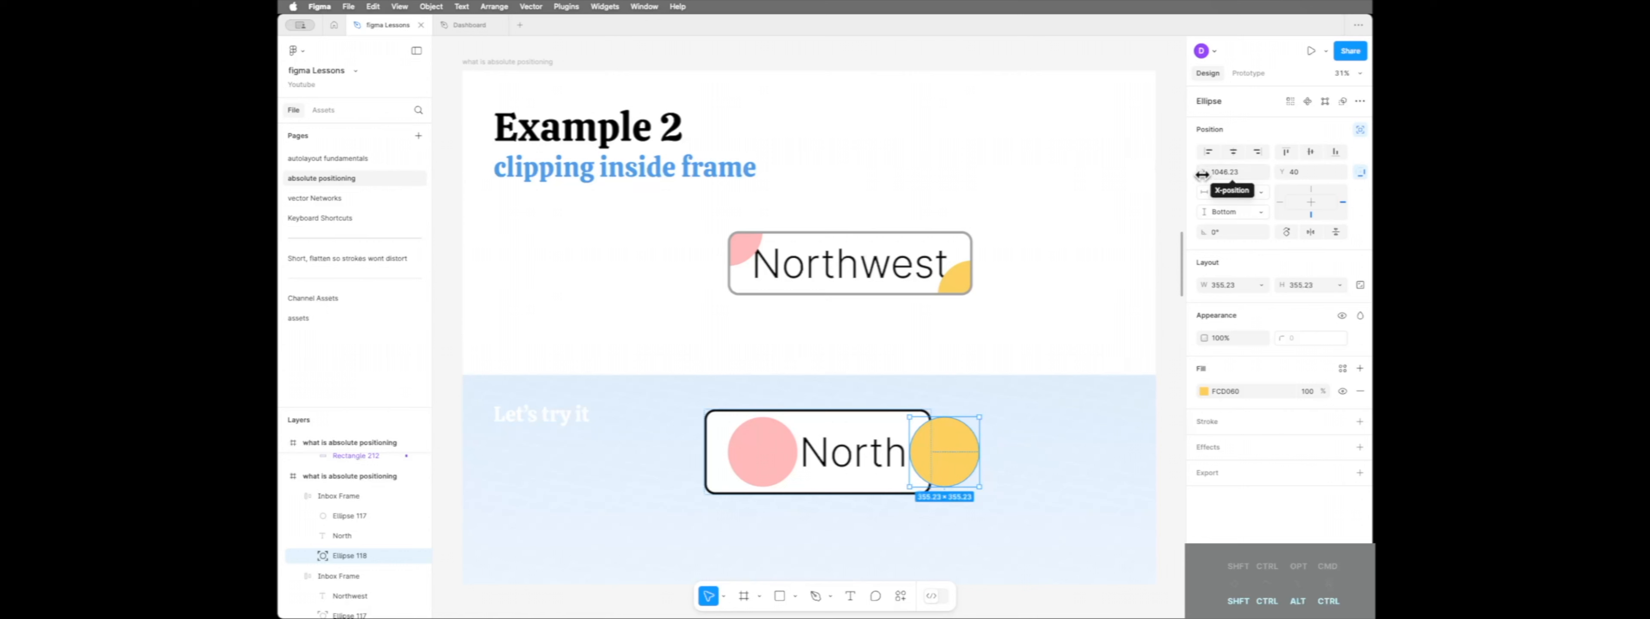
Position the yellow circle at X 961 and Y 223, and clip the practice button frame's content
left_click_drag(1203, 174, 1095, 180)
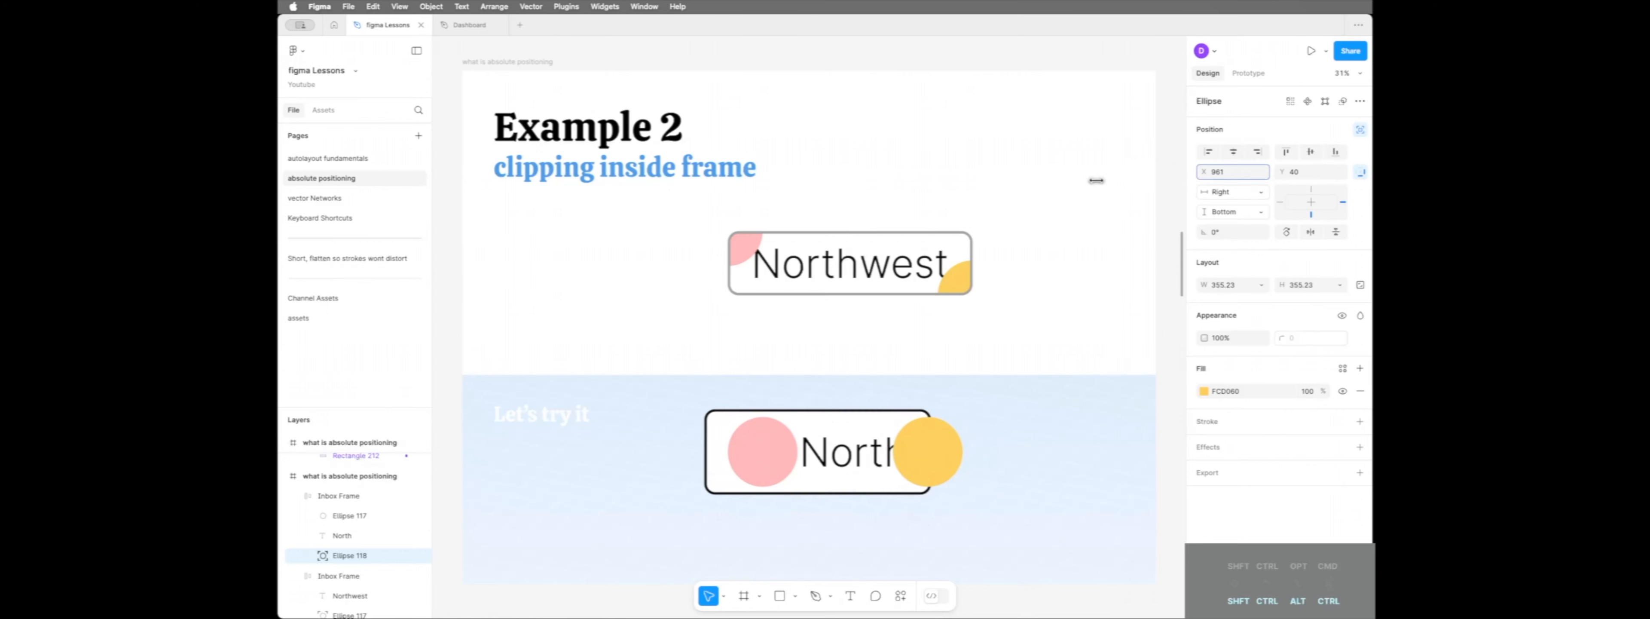
left_click_drag(1284, 173, 413, 172)
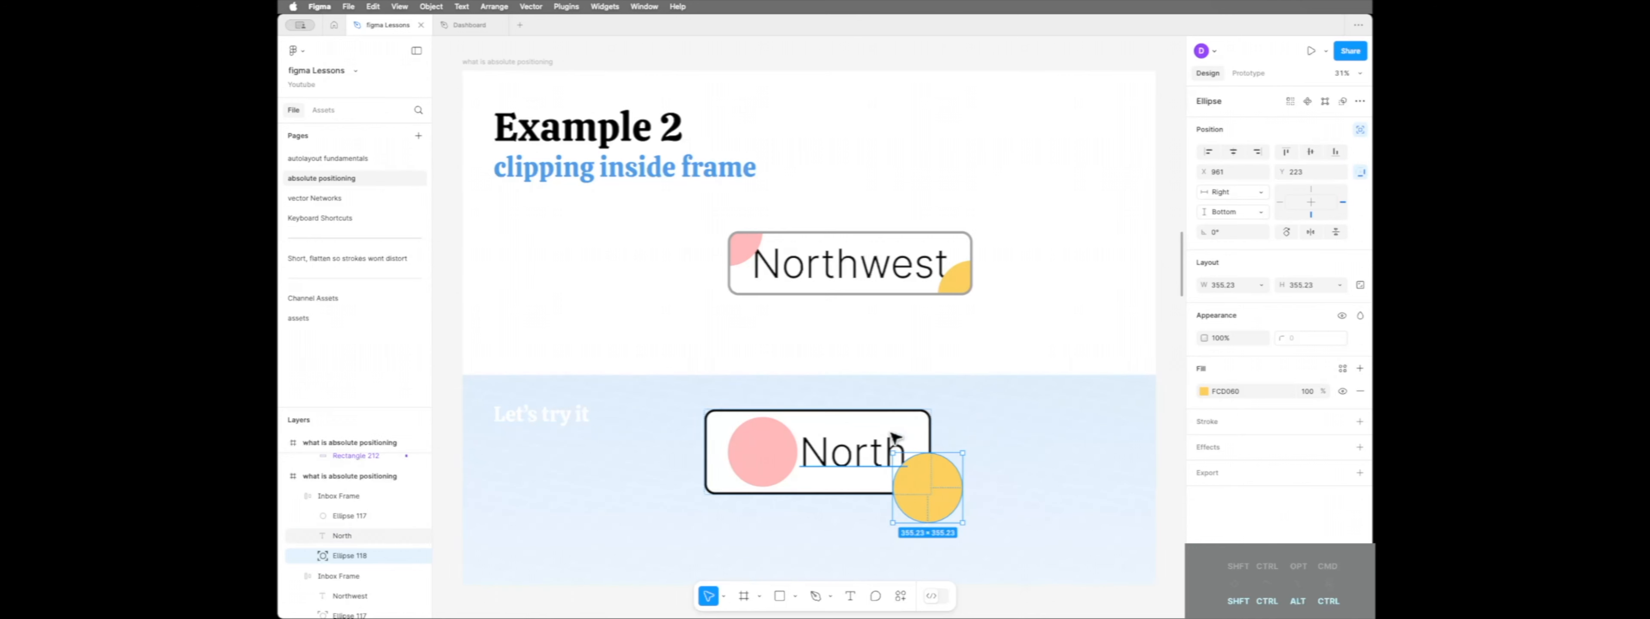
left_click(922, 426)
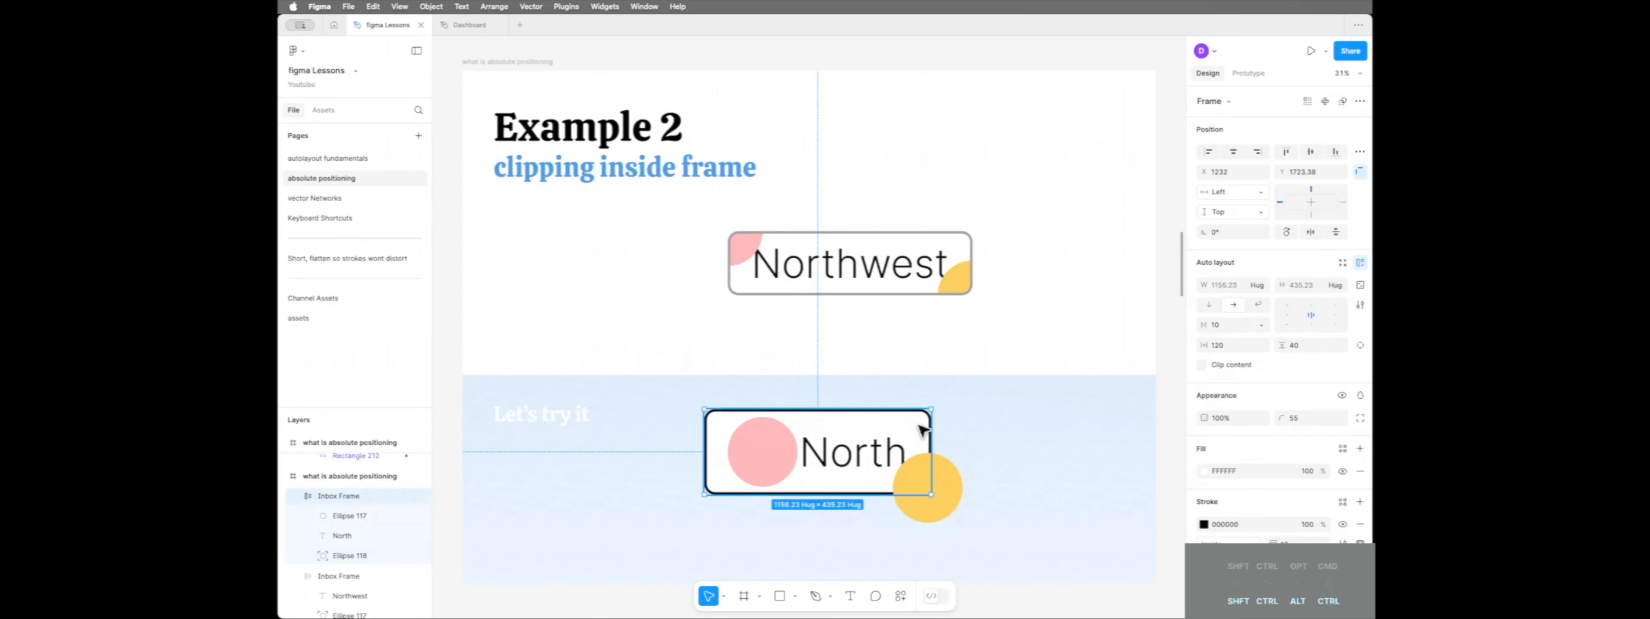
left_click(1201, 364)
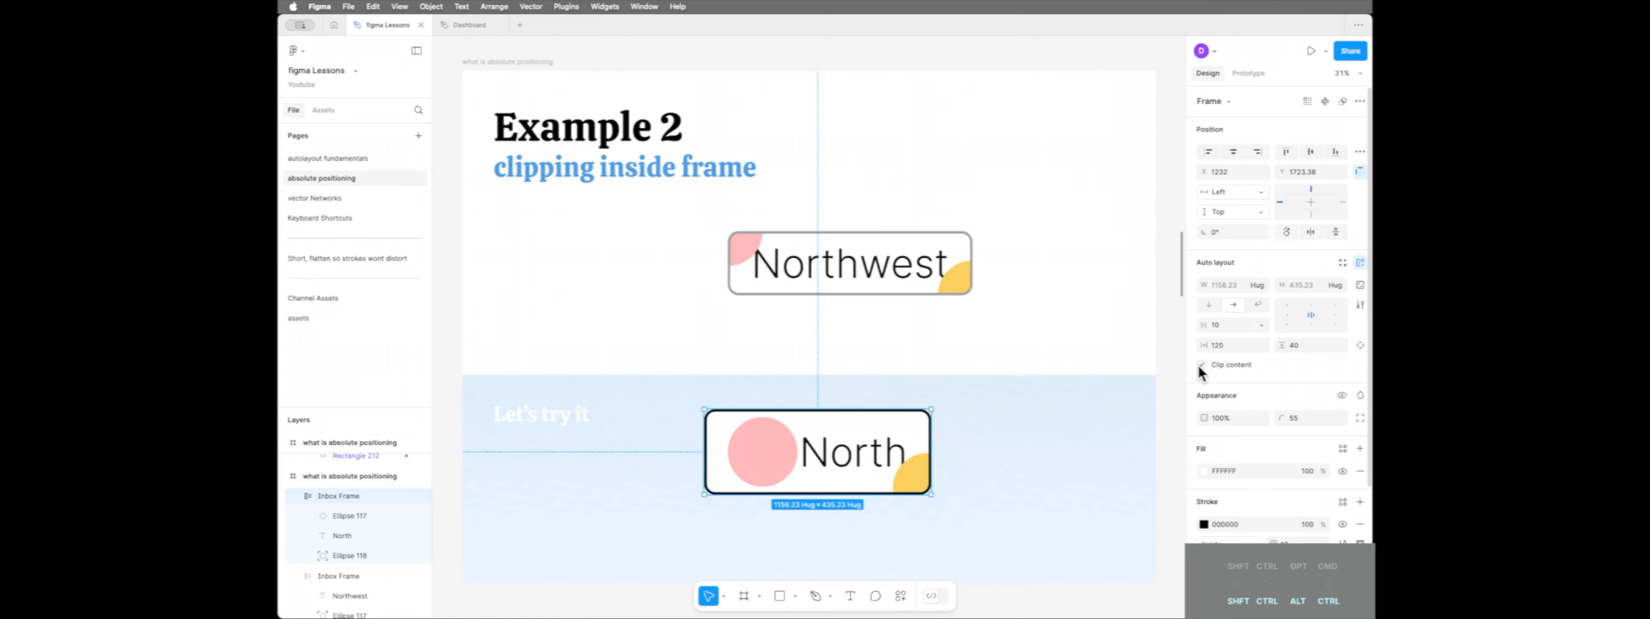
Make the pink circle ignore auto layout and position it over the button's upper-left corner at X -172 and Y -185
left_click(769, 461)
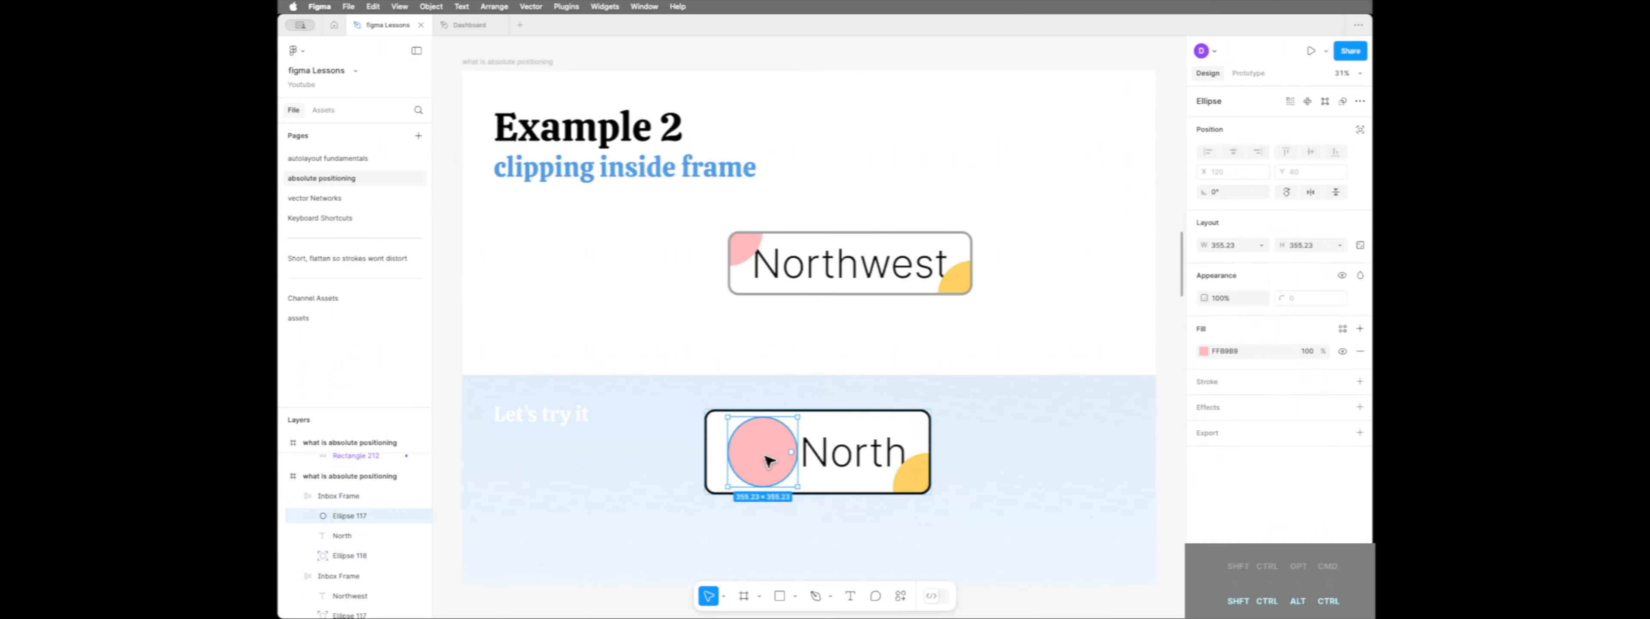
left_click(1361, 130)
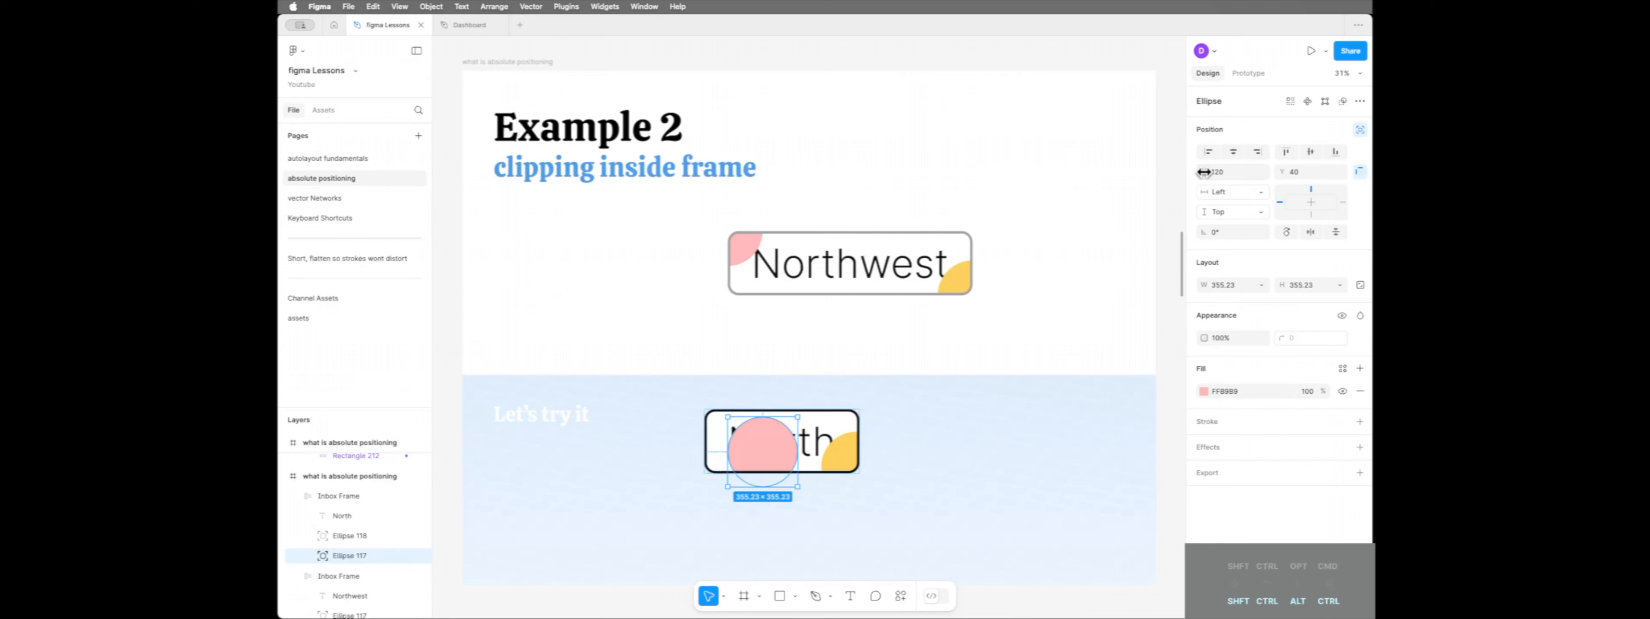
left_click_drag(1203, 171, 833, 179)
left_click_drag(1281, 178, 998, 186)
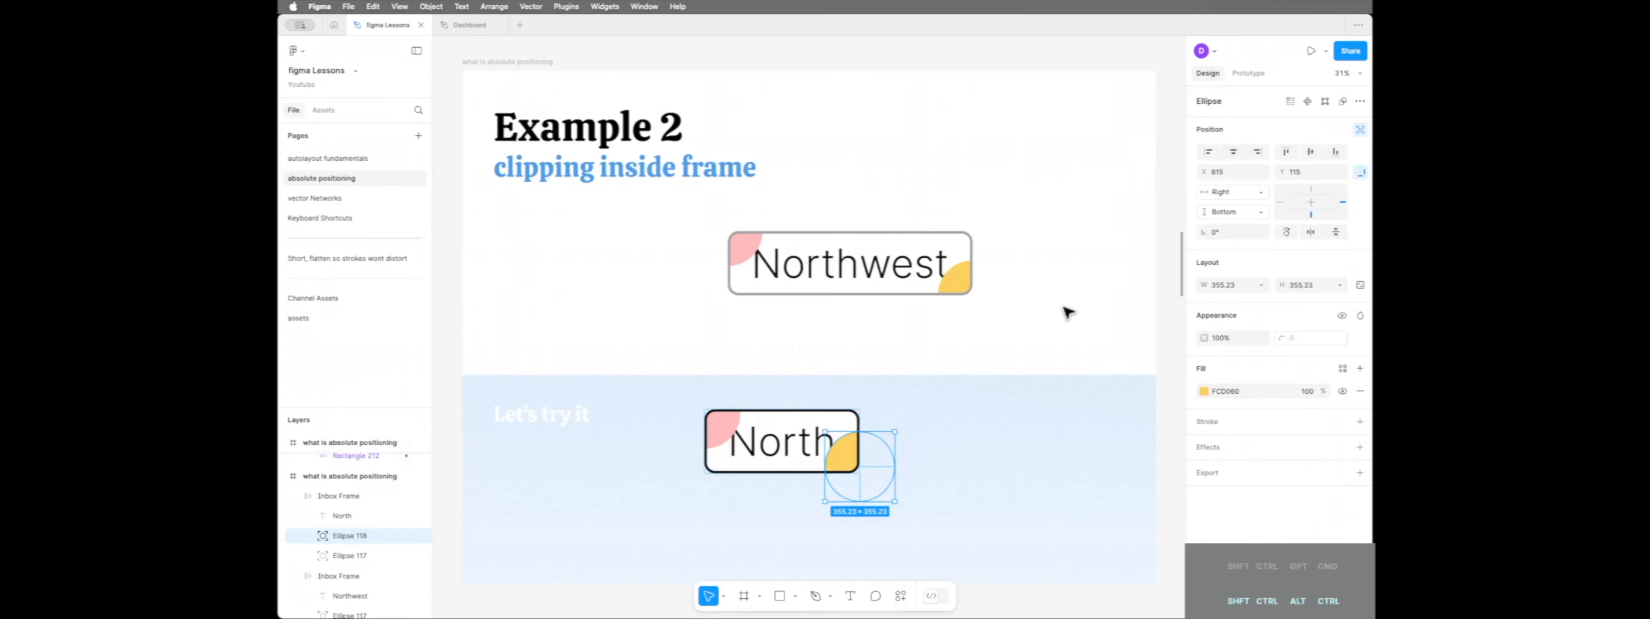
left_click(1067, 312)
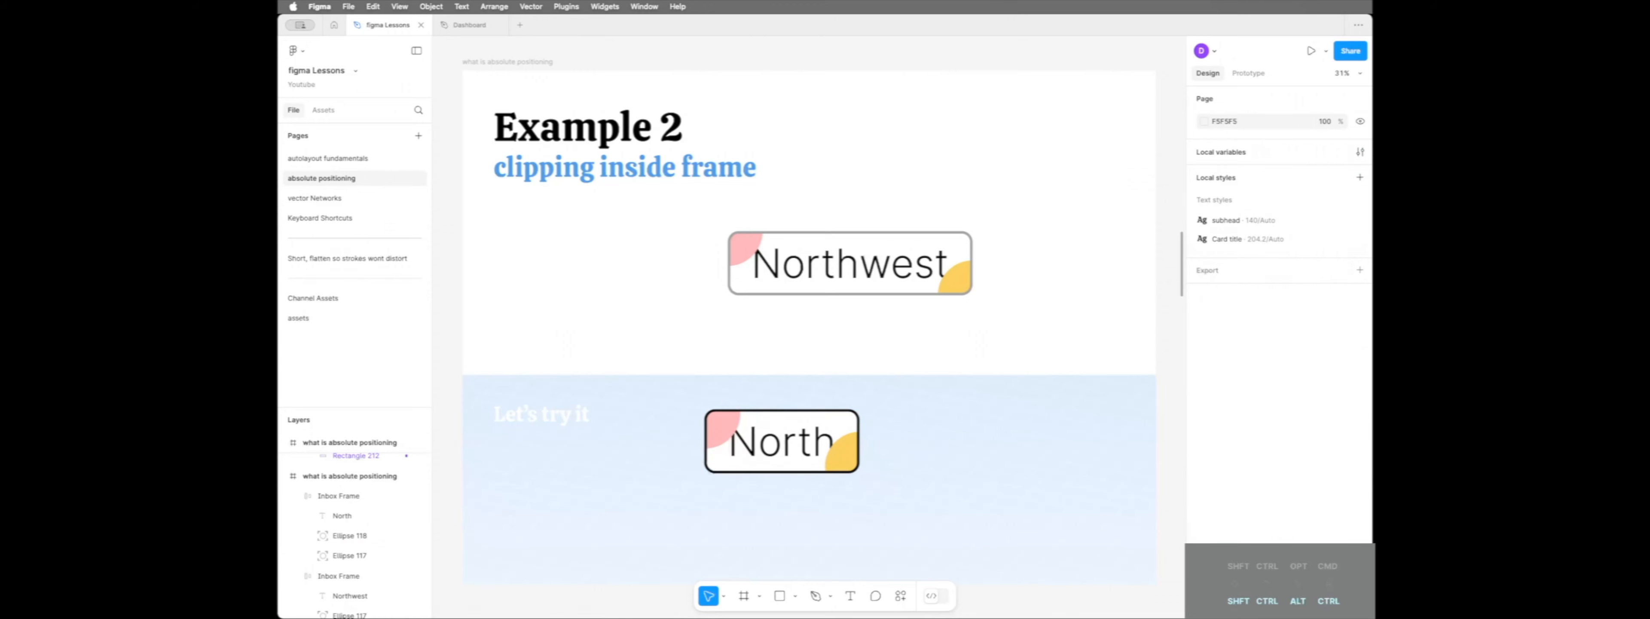
Stretch Example 3's finished arrow box to about 1681 wide and make it taller to test the attached arrows
scroll(1181, 278, "down", 10)
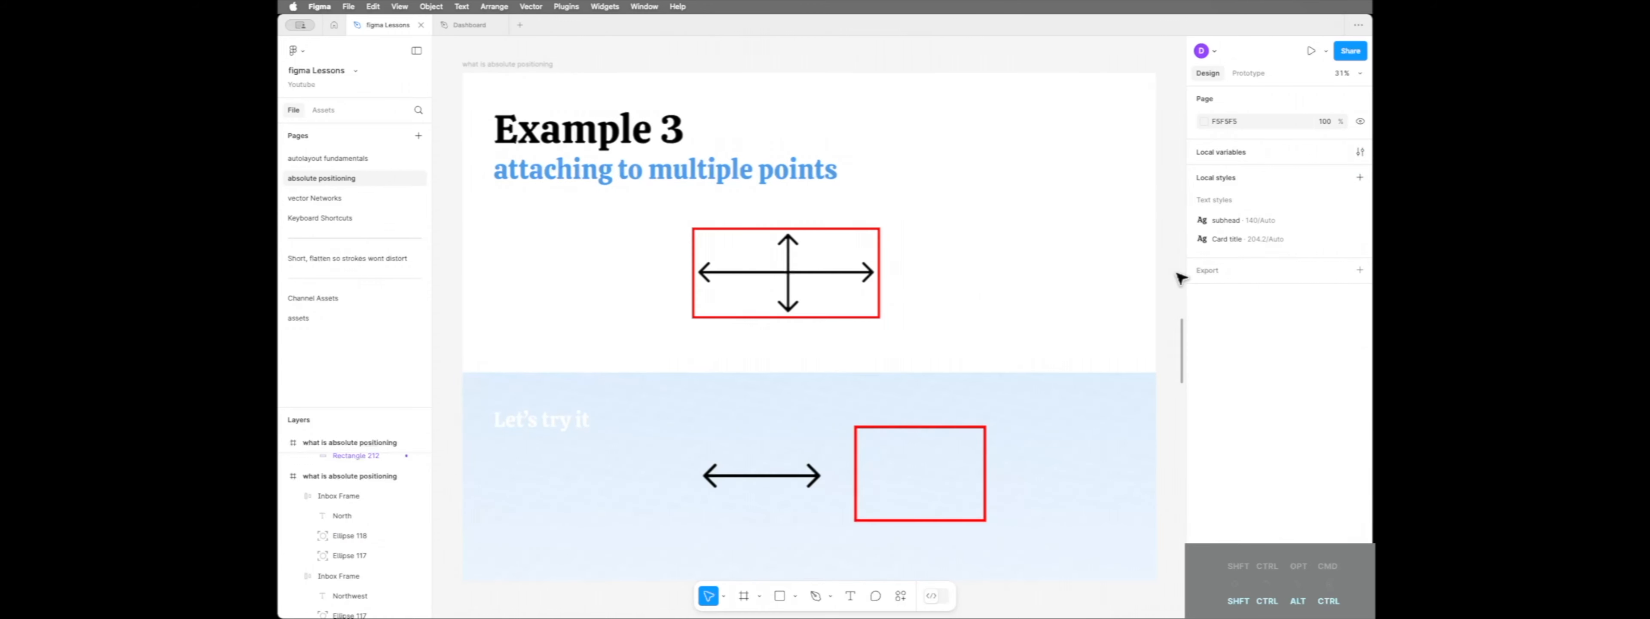
left_click(844, 314)
left_click_drag(879, 290, 1023, 306)
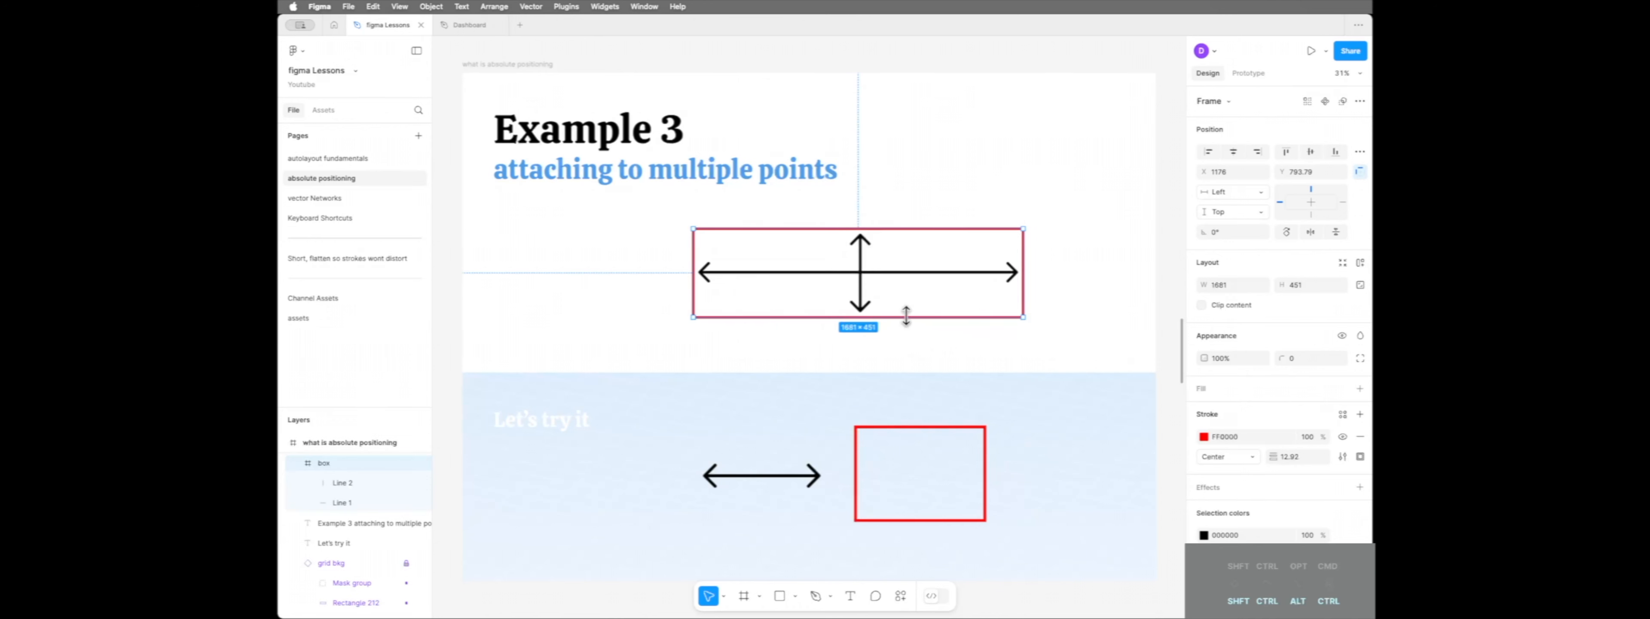
left_click_drag(906, 315, 926, 338)
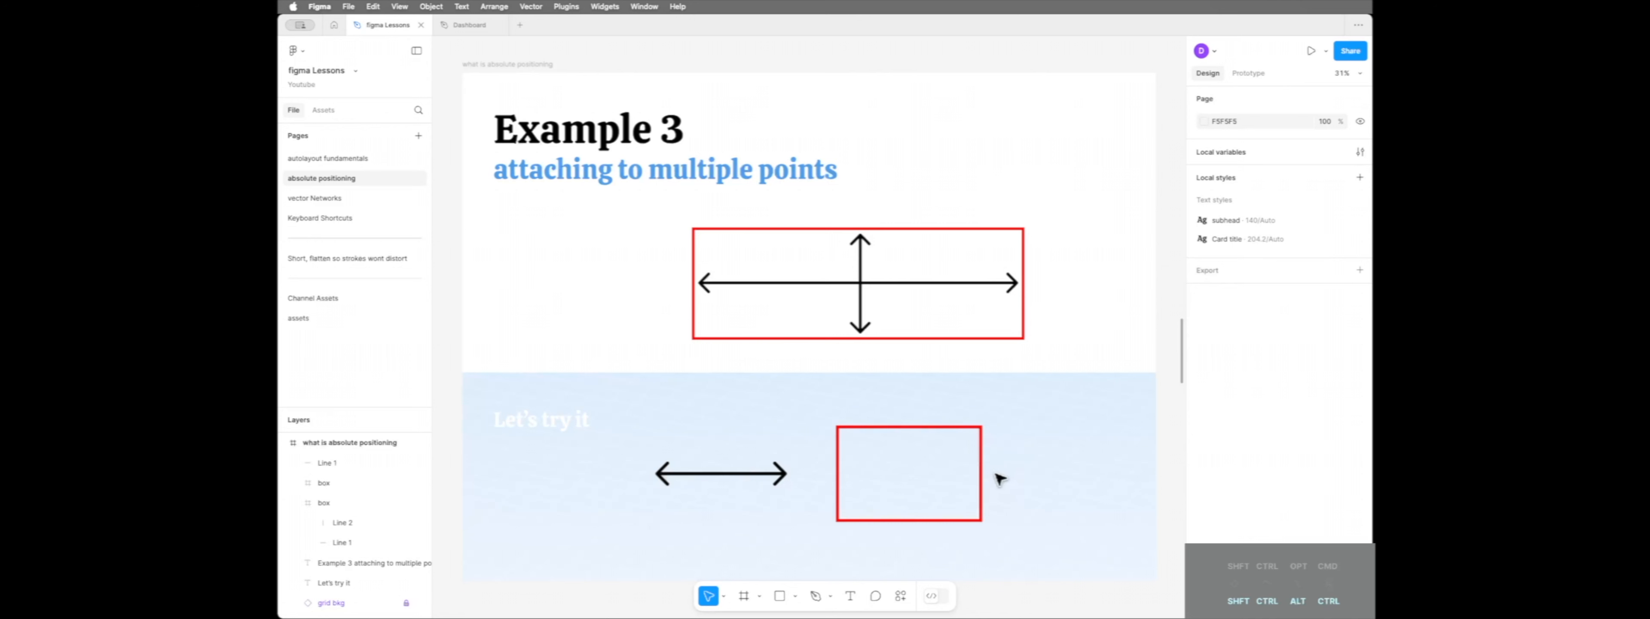
Place the horizontal double-headed arrow inside Example 3's red practice box
left_click(986, 476)
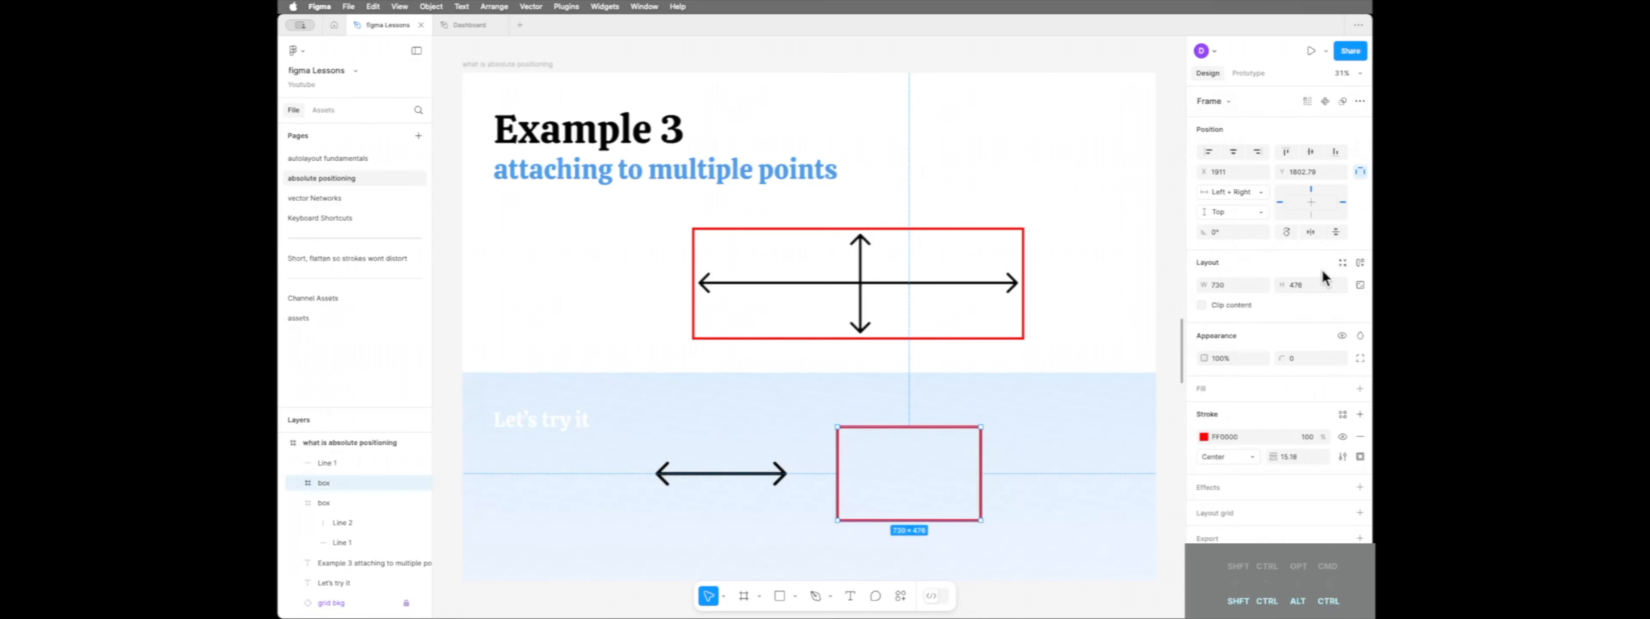
left_click(719, 475)
left_click_drag(719, 478, 907, 478)
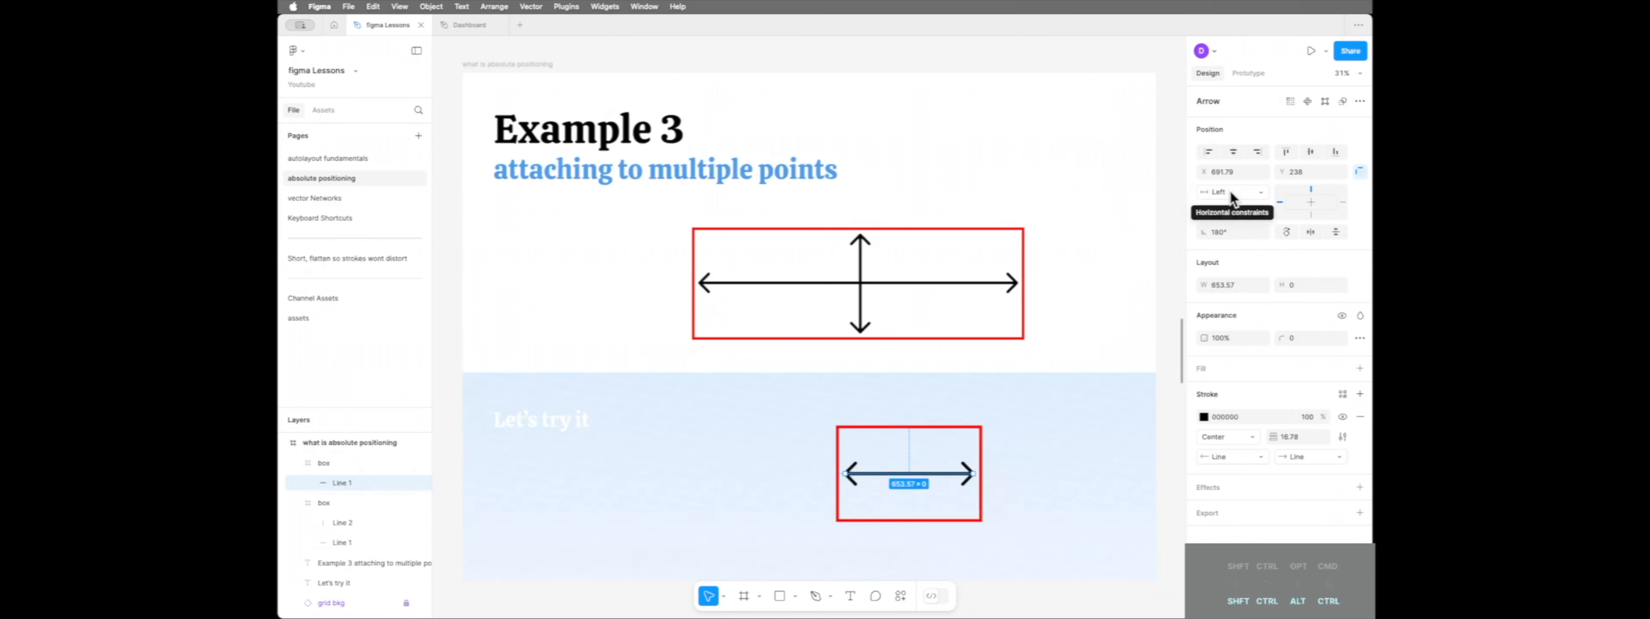
Try widening the practice box to about 1045 from its left edge with the arrow anchored Left, and undo the resize
left_click(922, 452)
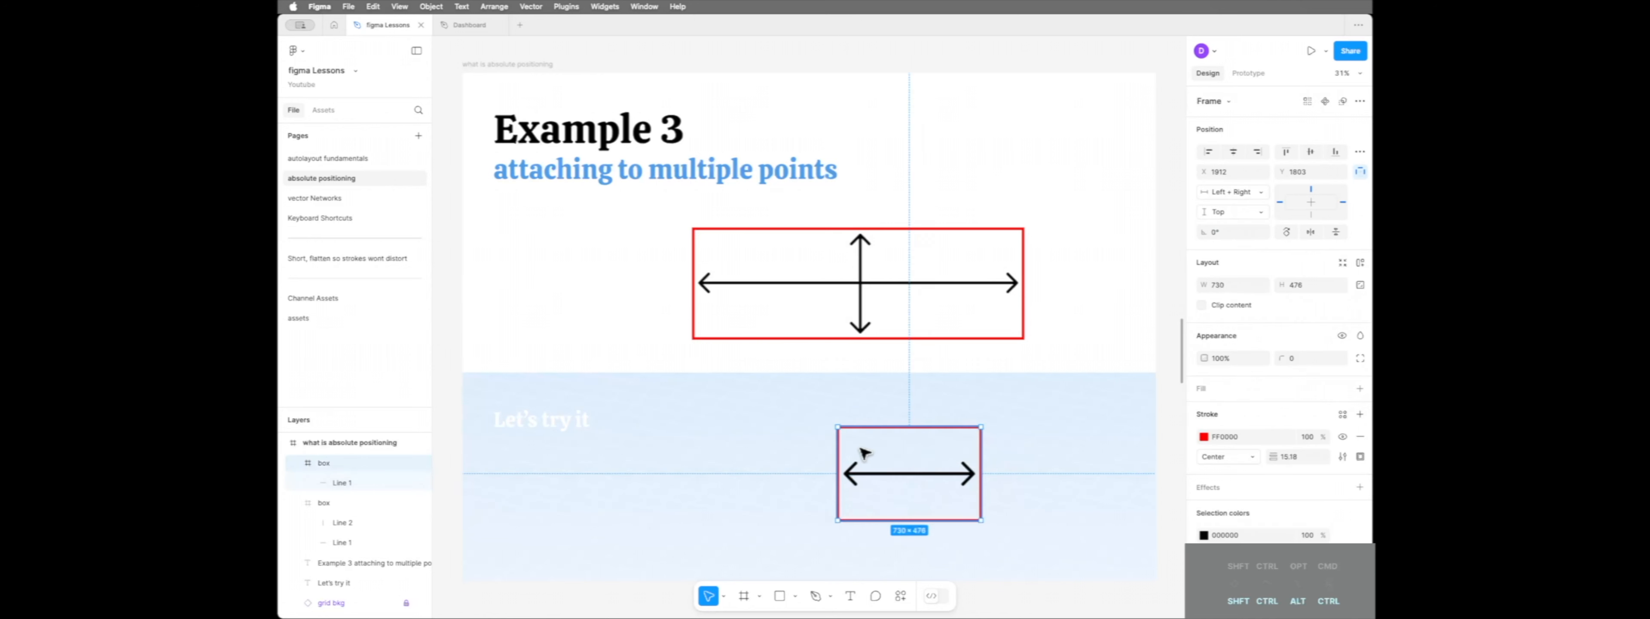
left_click_drag(831, 445, 775, 441)
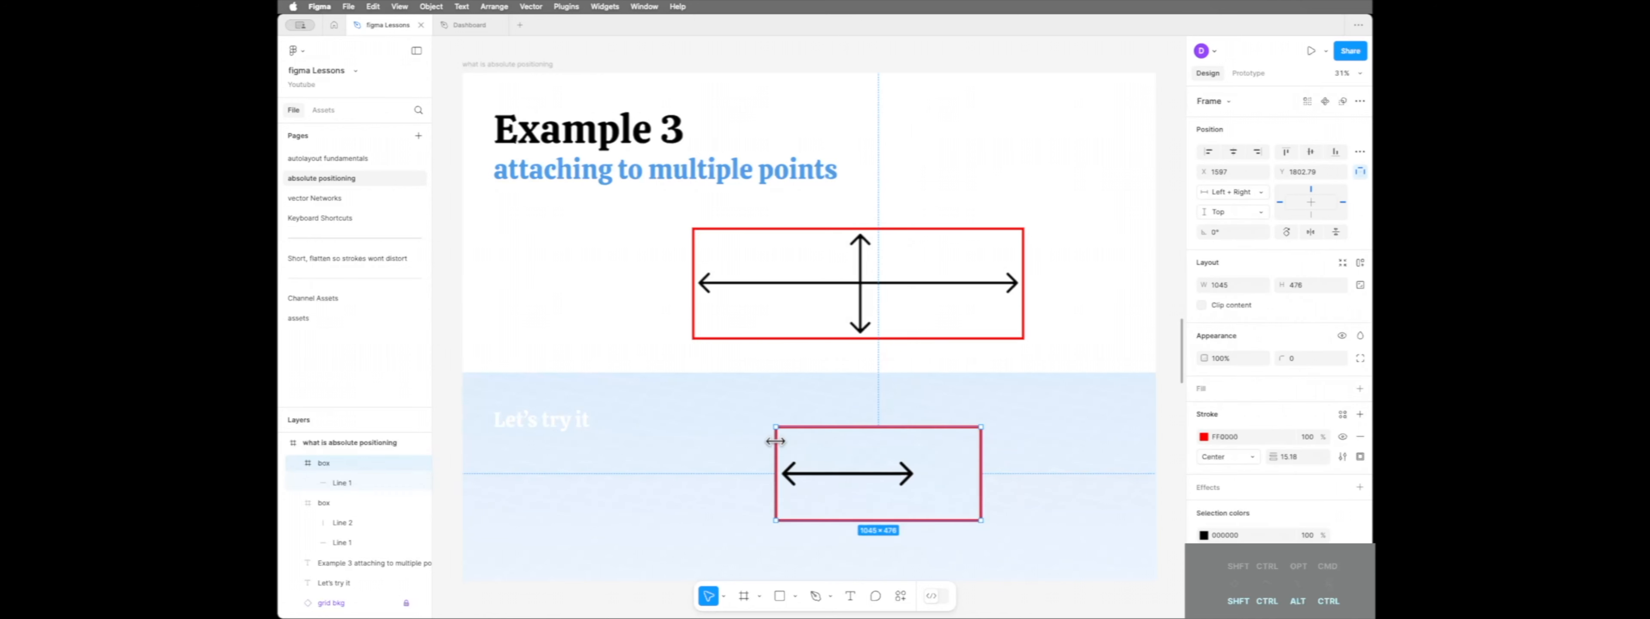
key("super+z")
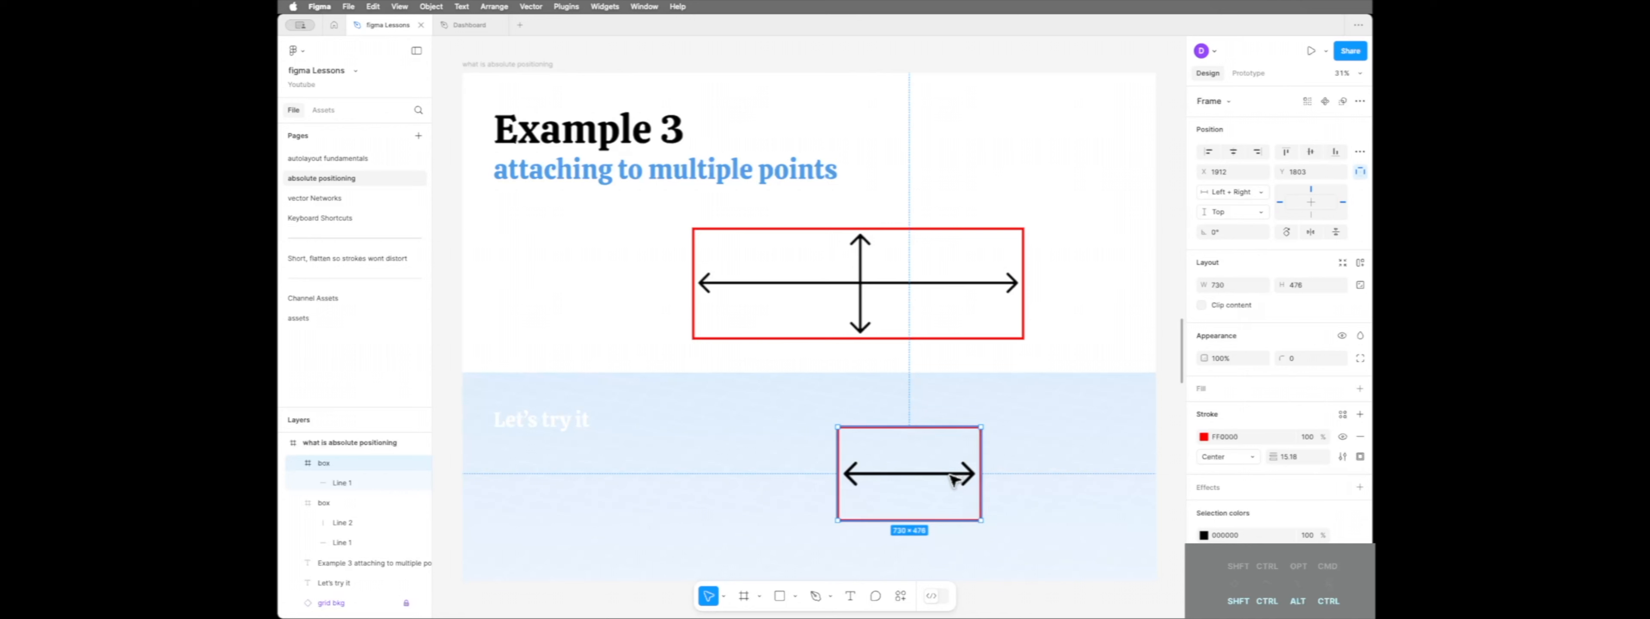
Set the practice arrow's horizontal constraint to Left + Right
left_click(954, 479)
left_click(1242, 194)
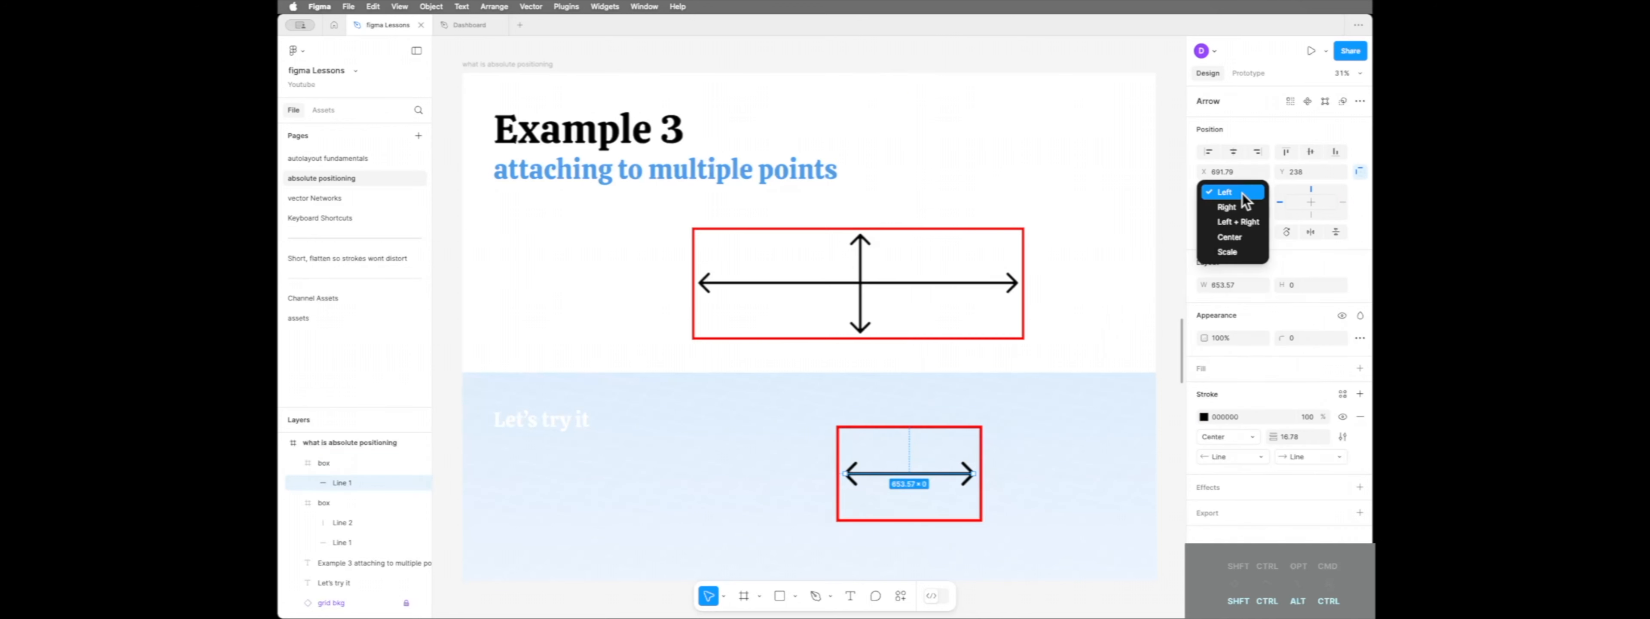
left_click(1246, 225)
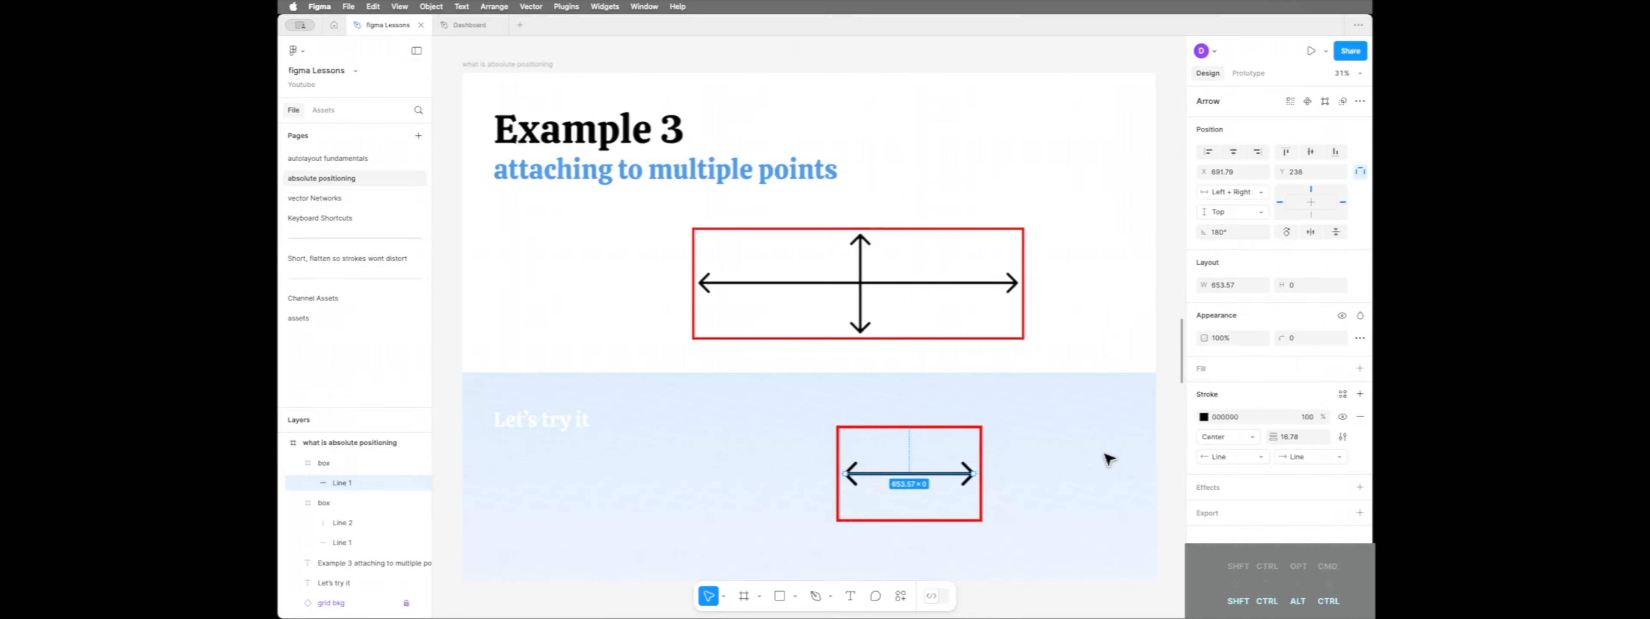
Test the arrow's two-sided anchoring by adjusting the practice box's edges to about 758 × 476
left_click(979, 508)
mouse_move(984, 498)
left_mouse_down()
mouse_move(1051, 505)
mouse_move(995, 503)
left_mouse_up()
mouse_move(840, 511)
left_mouse_down()
mouse_move(800, 513)
mouse_move(845, 513)
left_mouse_up()
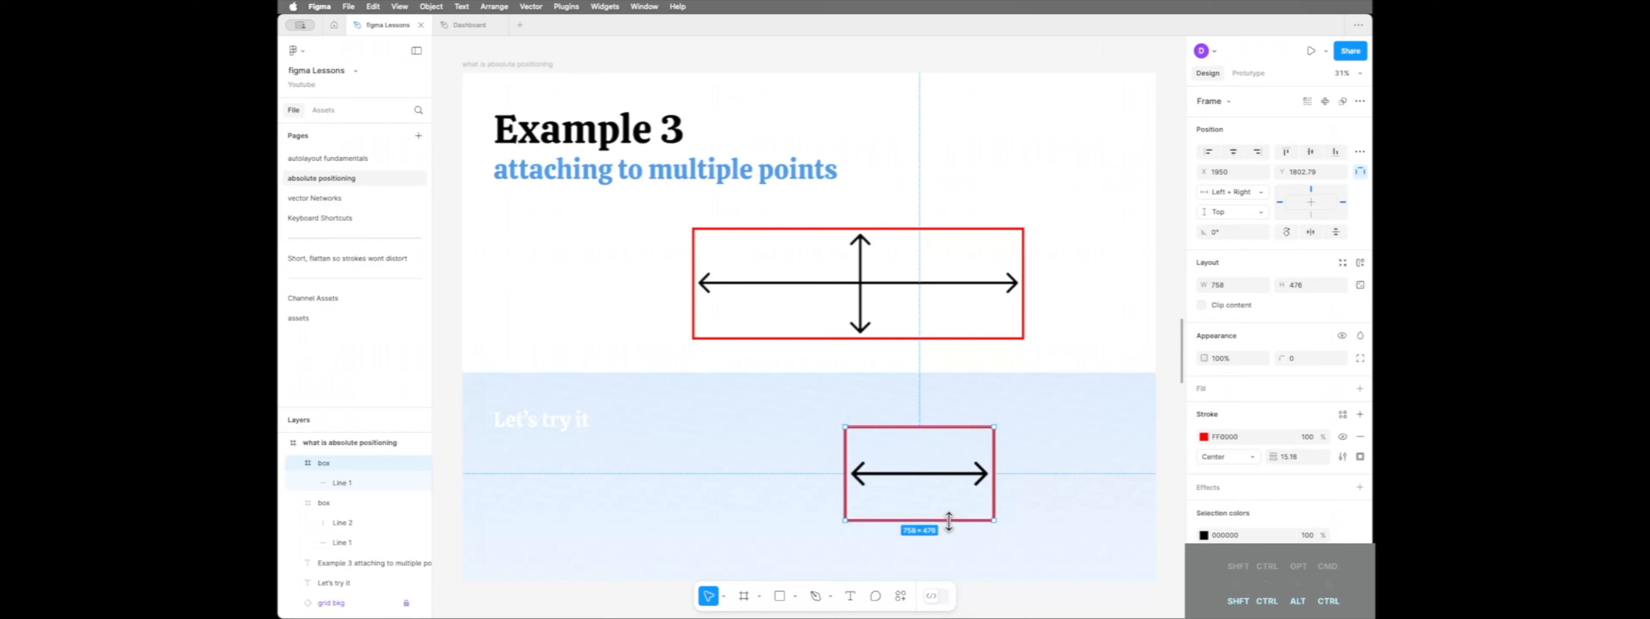
mouse_move(949, 521)
left_mouse_down()
mouse_move(958, 564)
mouse_move(965, 520)
left_mouse_up()
Set the arrow's vertical constraint to Center and test it by resizing the practice box to about 802 × 482
left_click(947, 475)
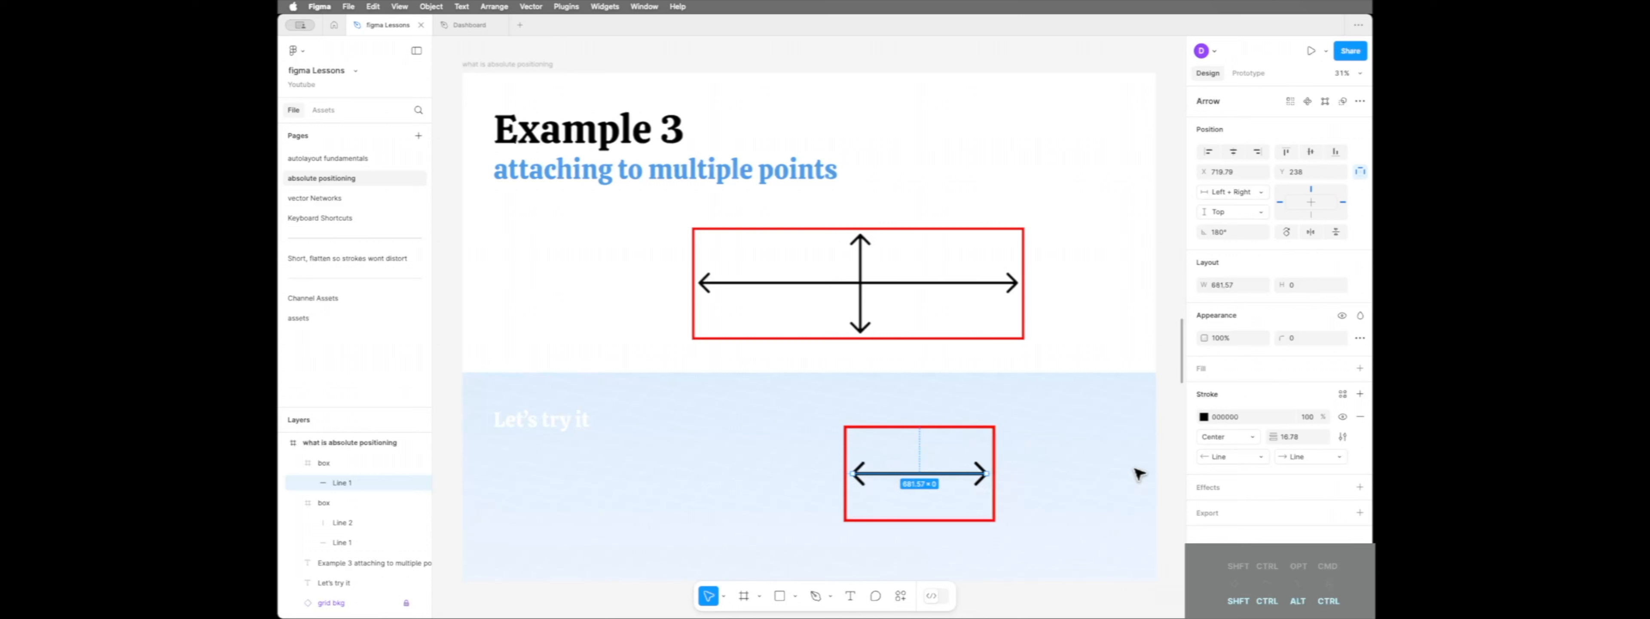
left_click(1257, 212)
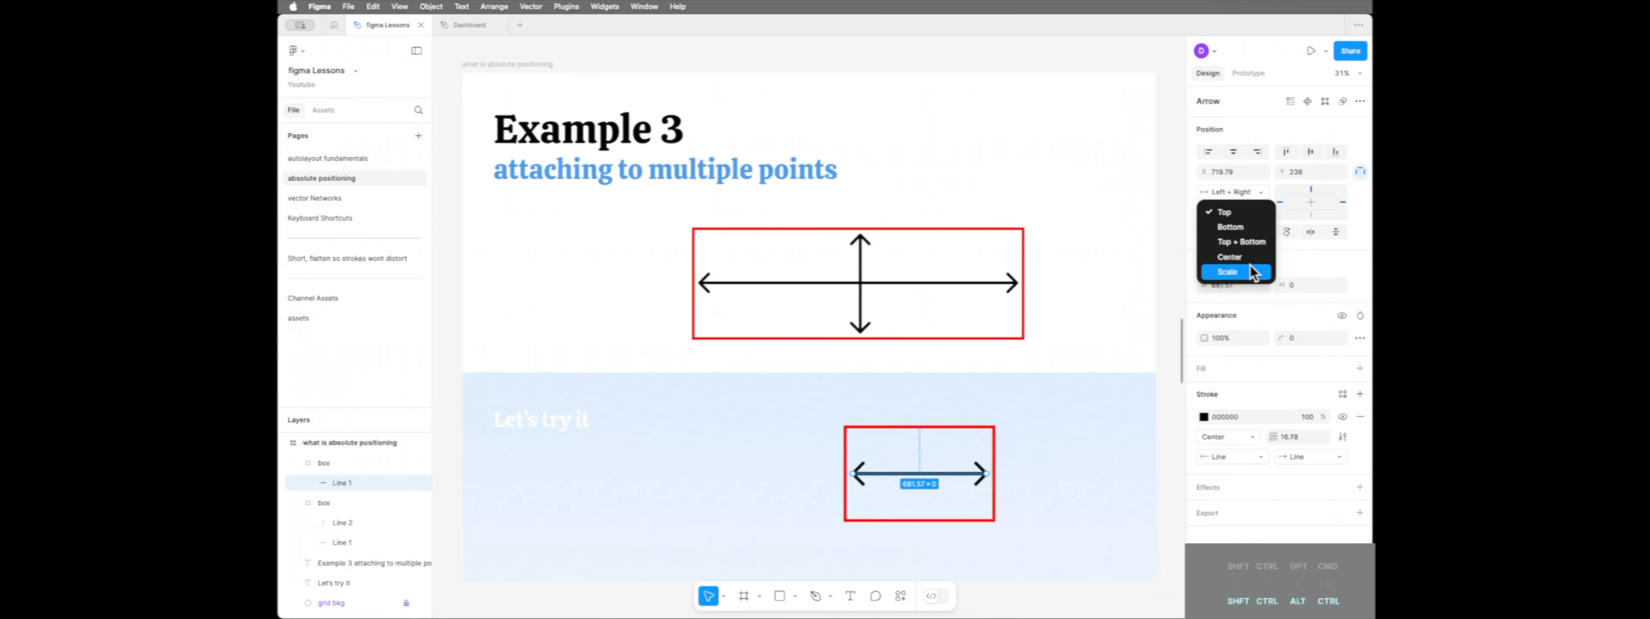
left_click(1252, 257)
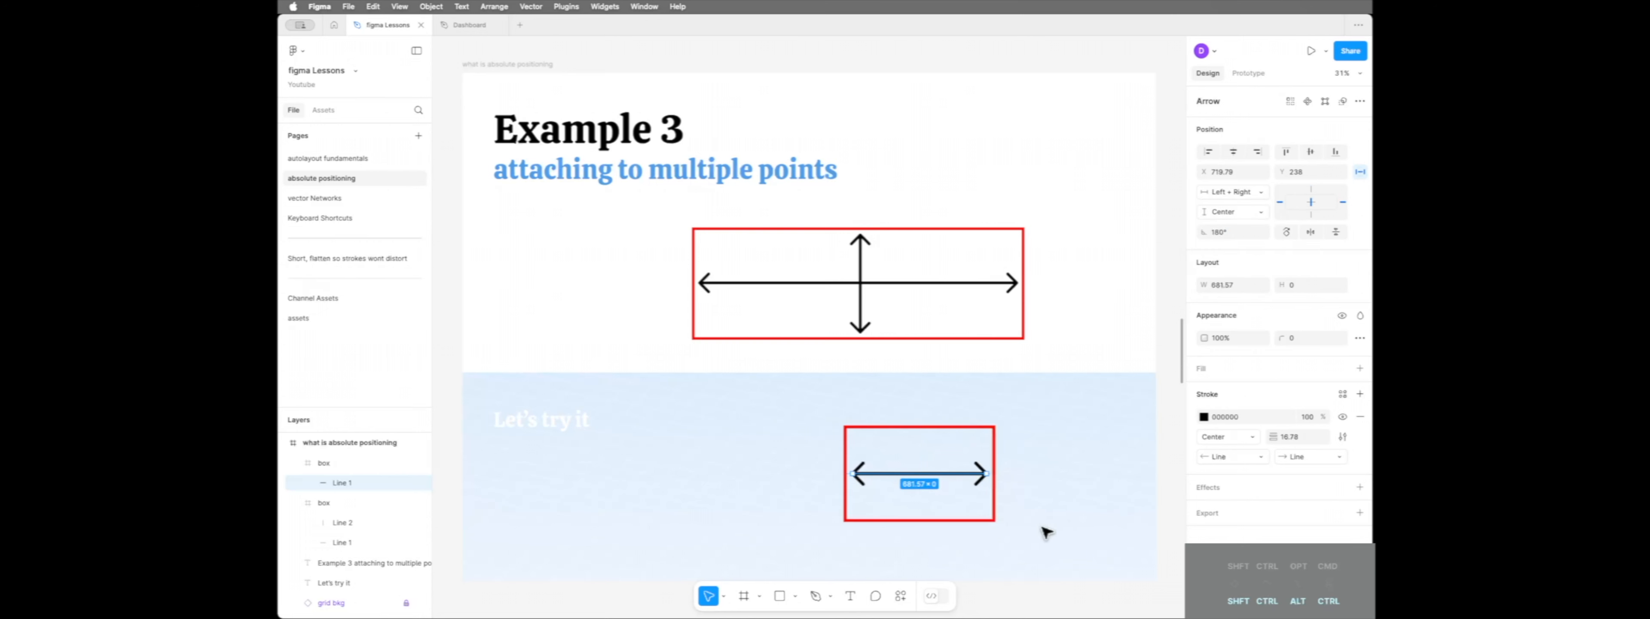
left_click(957, 515)
mouse_move(940, 524)
left_mouse_down()
mouse_move(951, 564)
mouse_move(965, 522)
mouse_move(1096, 500)
mouse_move(999, 503)
mouse_move(967, 573)
mouse_move(967, 522)
left_mouse_up()
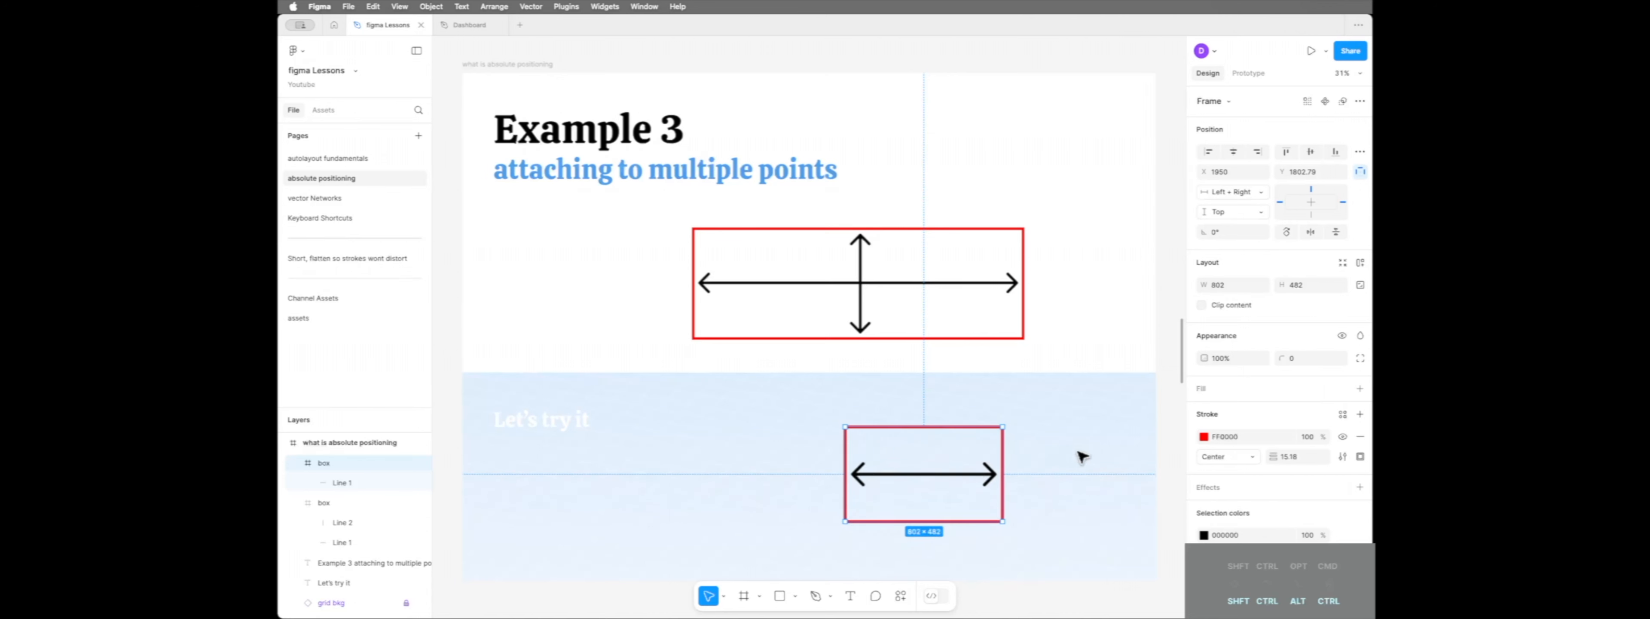
Duplicate the horizontal arrow inside the practice box and rotate the copy to -90°
double_click(948, 476)
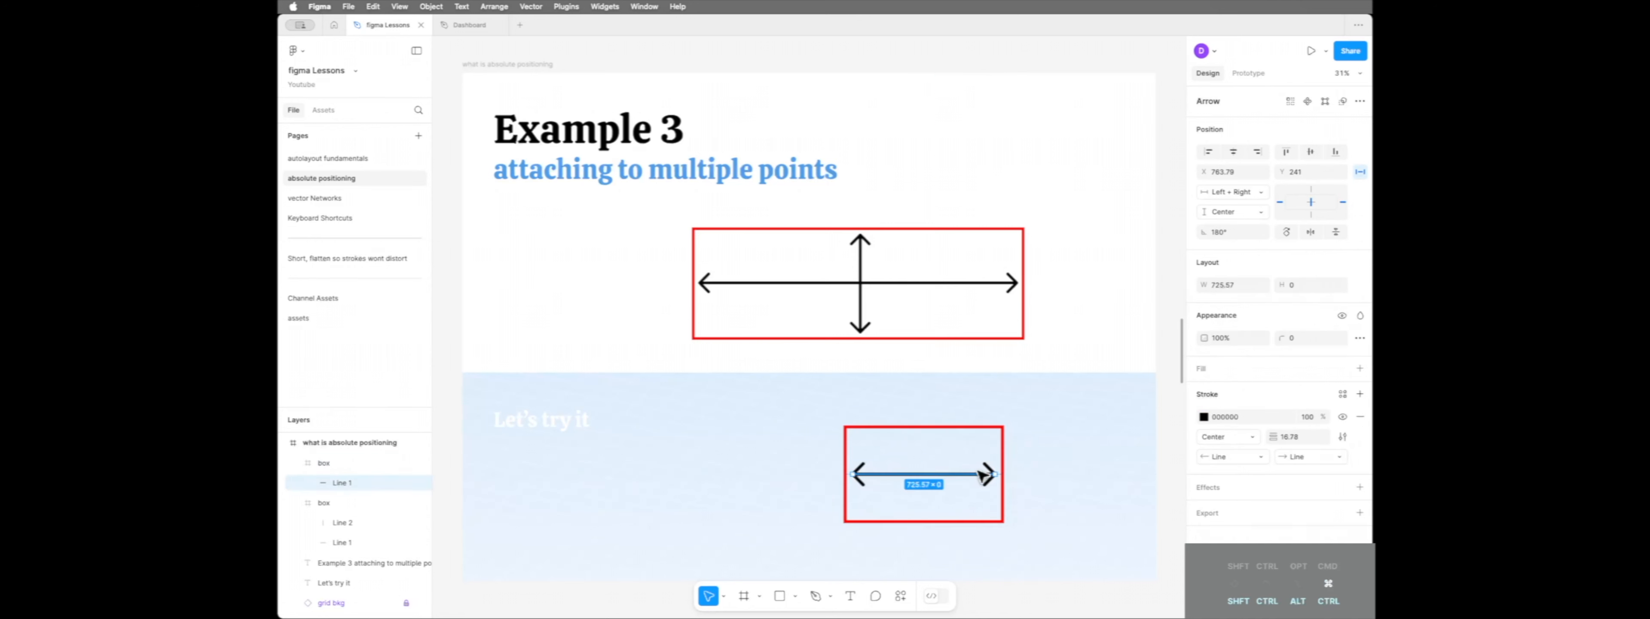
key("ctrl+d")
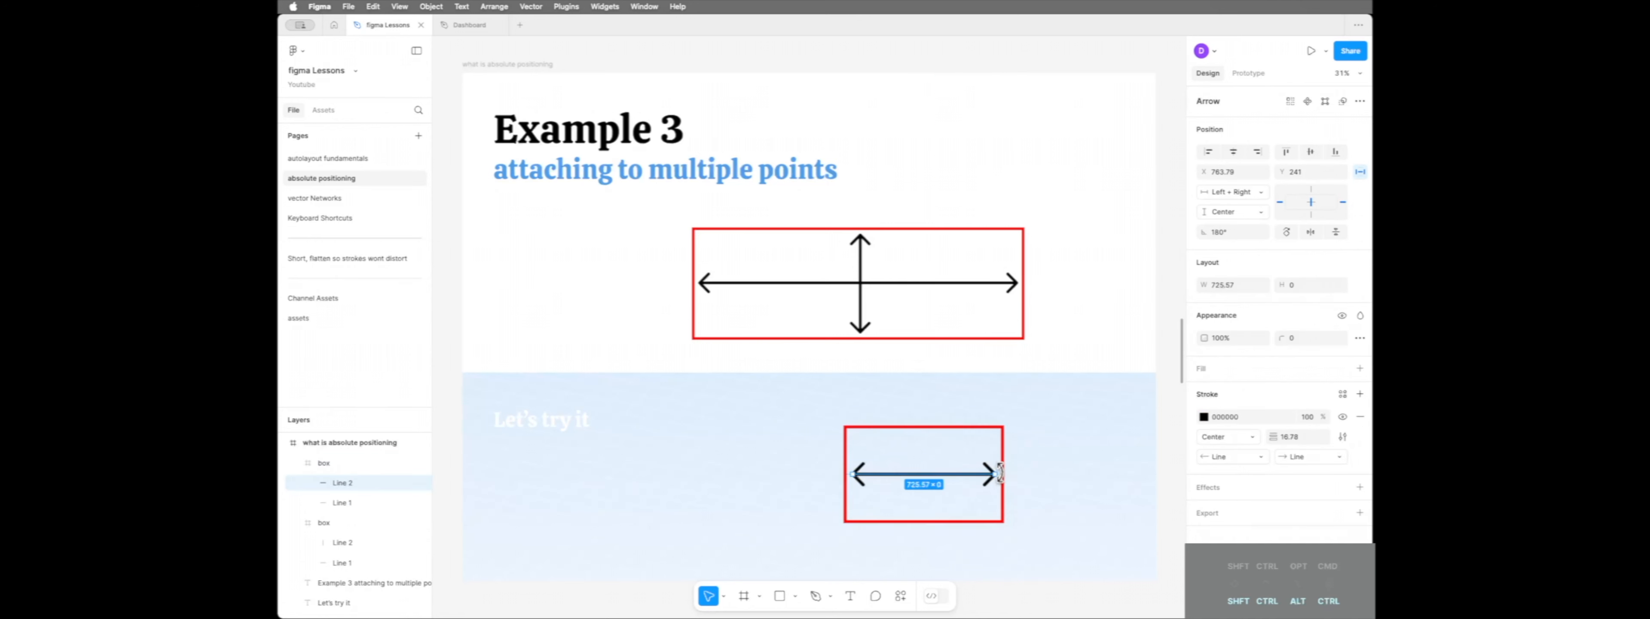
left_click_drag(1001, 473, 925, 393)
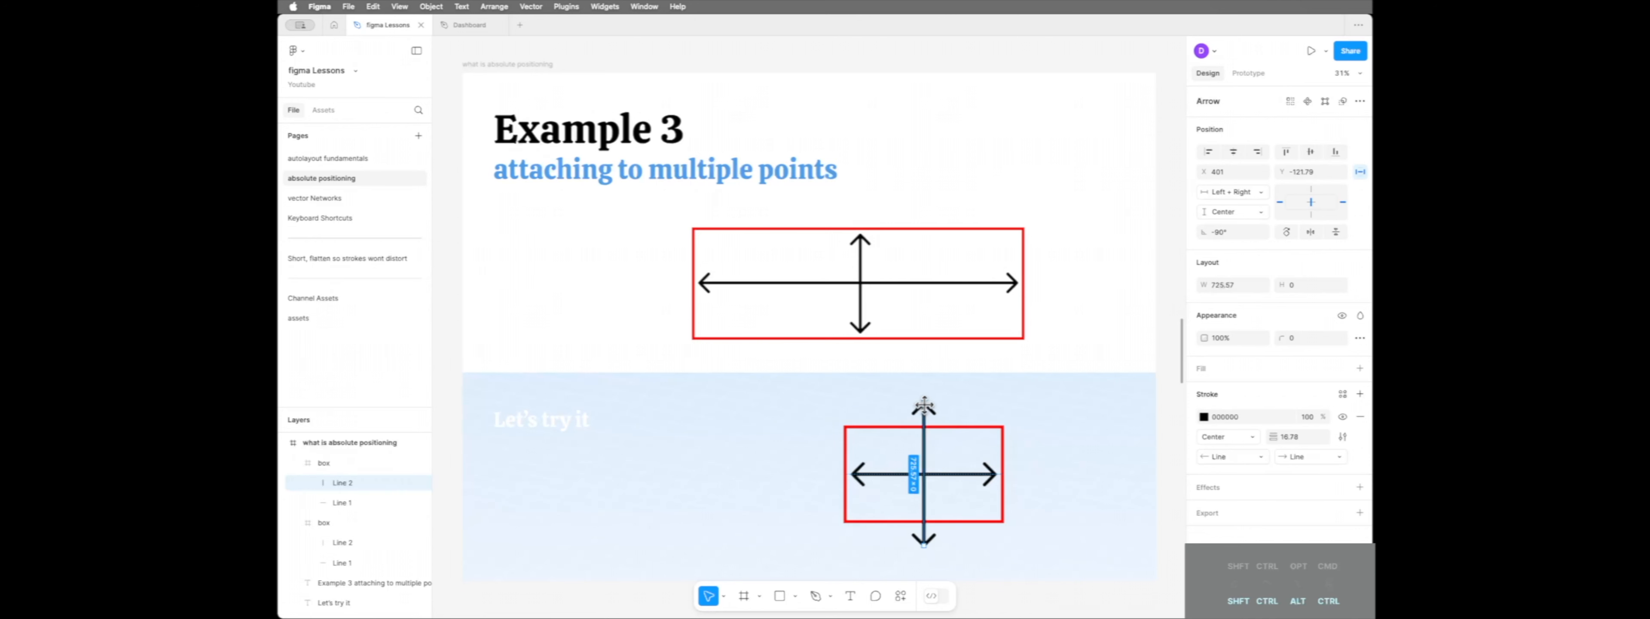
Shorten the vertical arrow to about 414 to fit inside the practice box and set its constraints to horizontal Center and vertical Top + Bottom
left_click_drag(923, 404, 924, 435)
left_click_drag(923, 544, 922, 515)
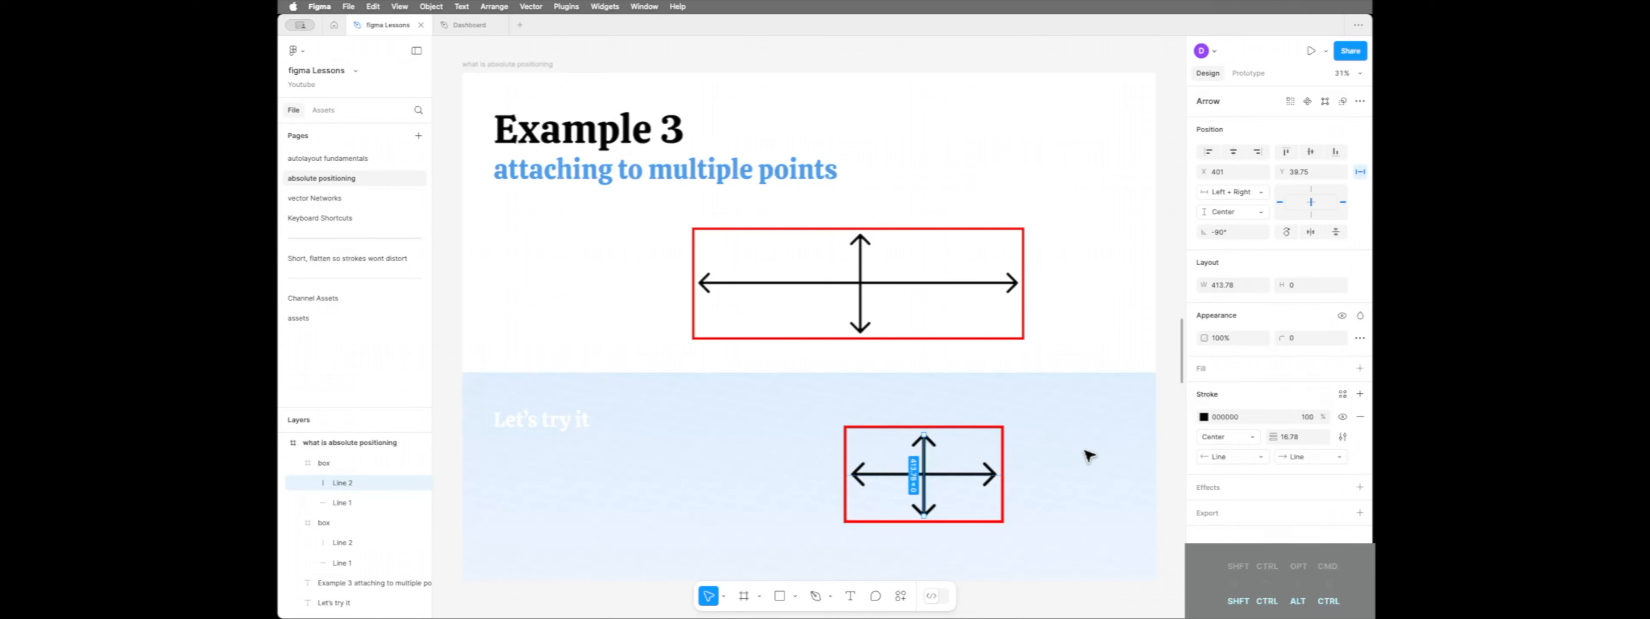
left_click(1236, 196)
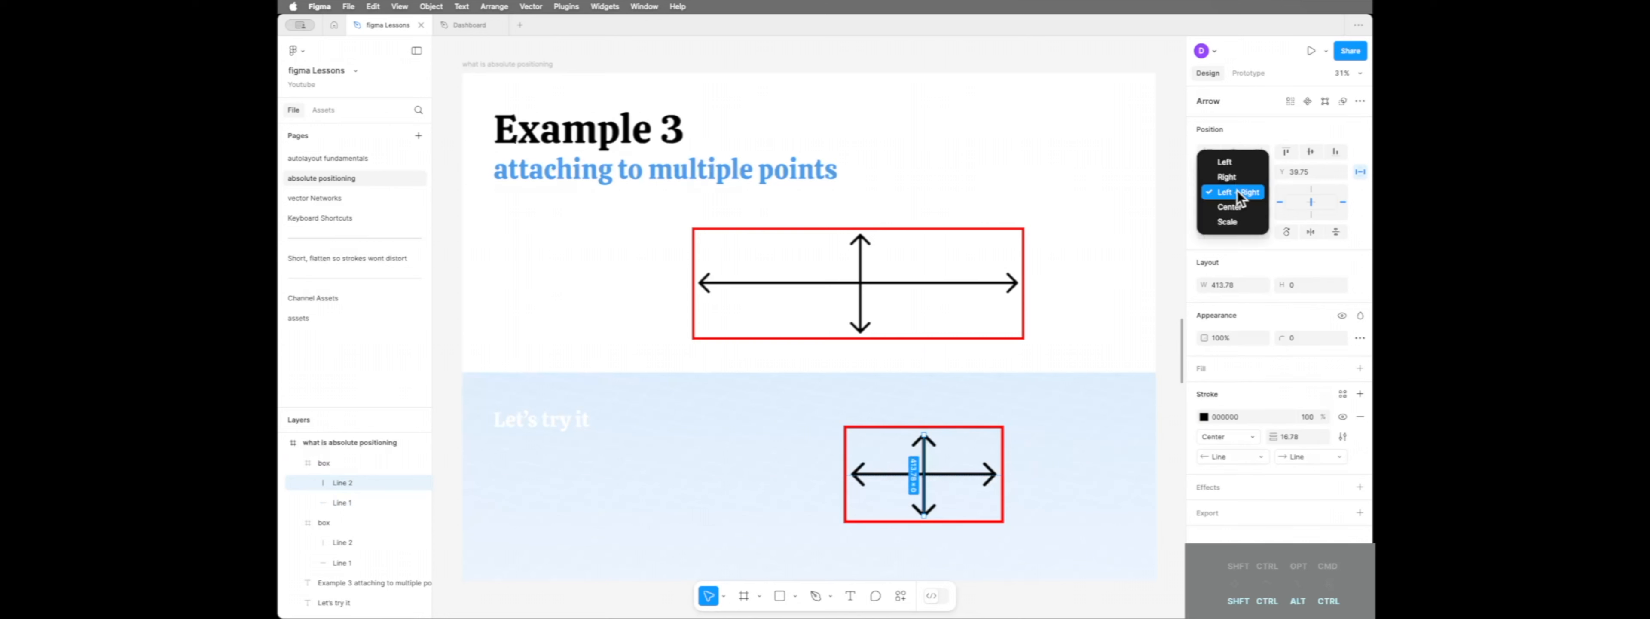
left_click(1170, 201)
left_click(1239, 211)
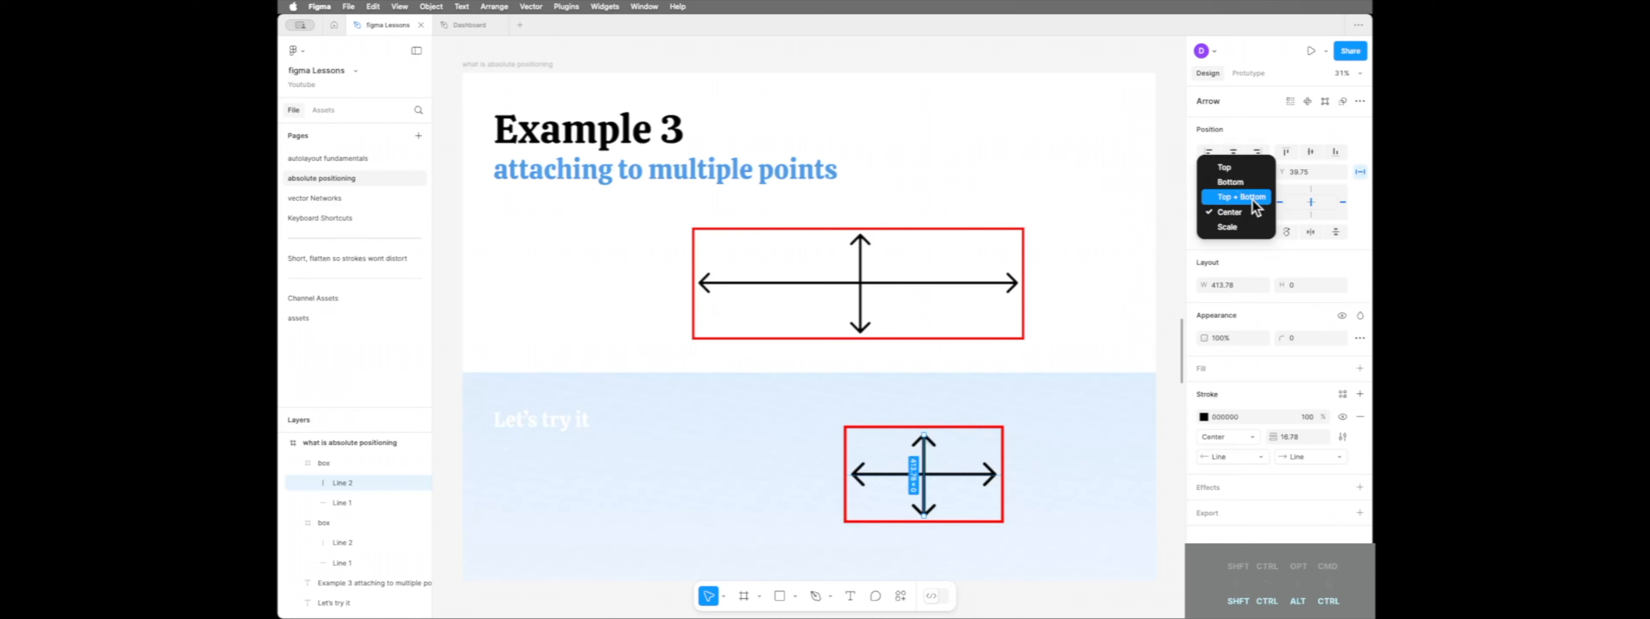
left_click(1252, 198)
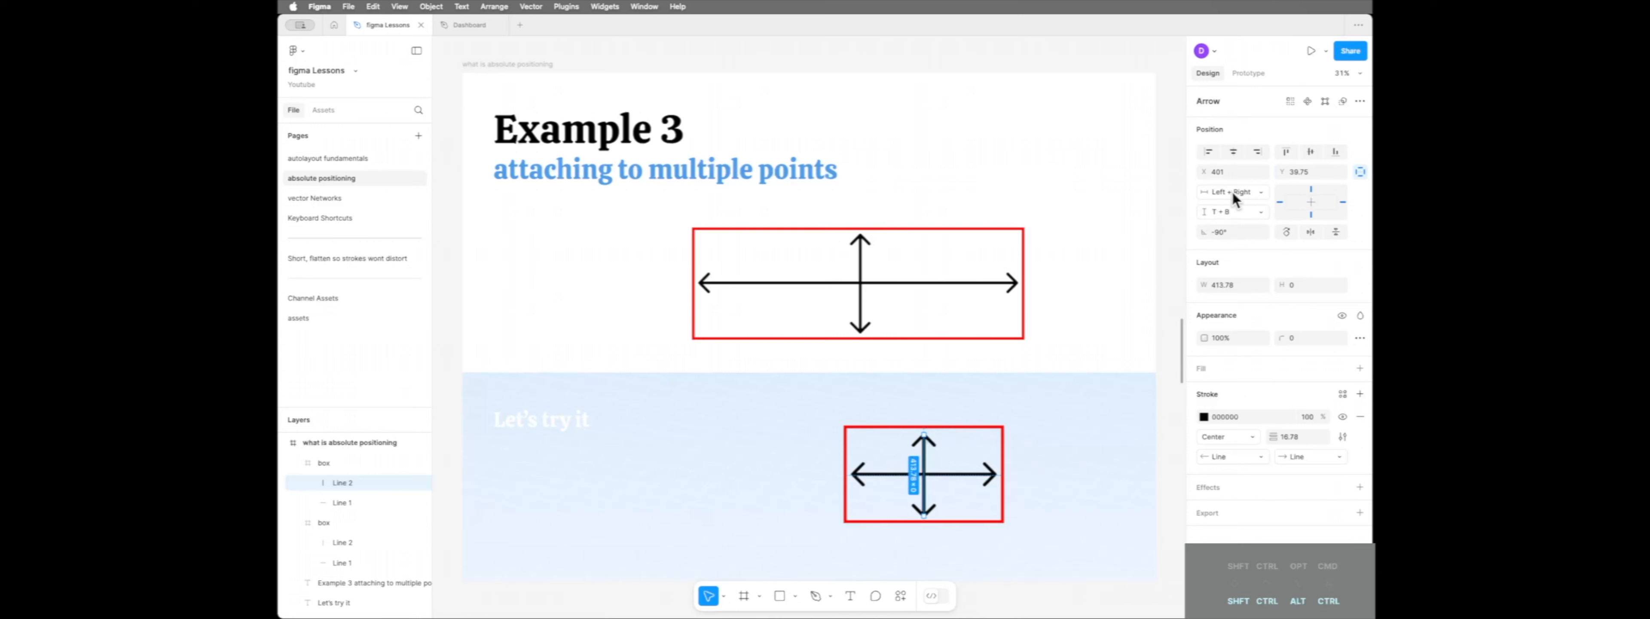
left_click(1232, 191)
left_click(1236, 206)
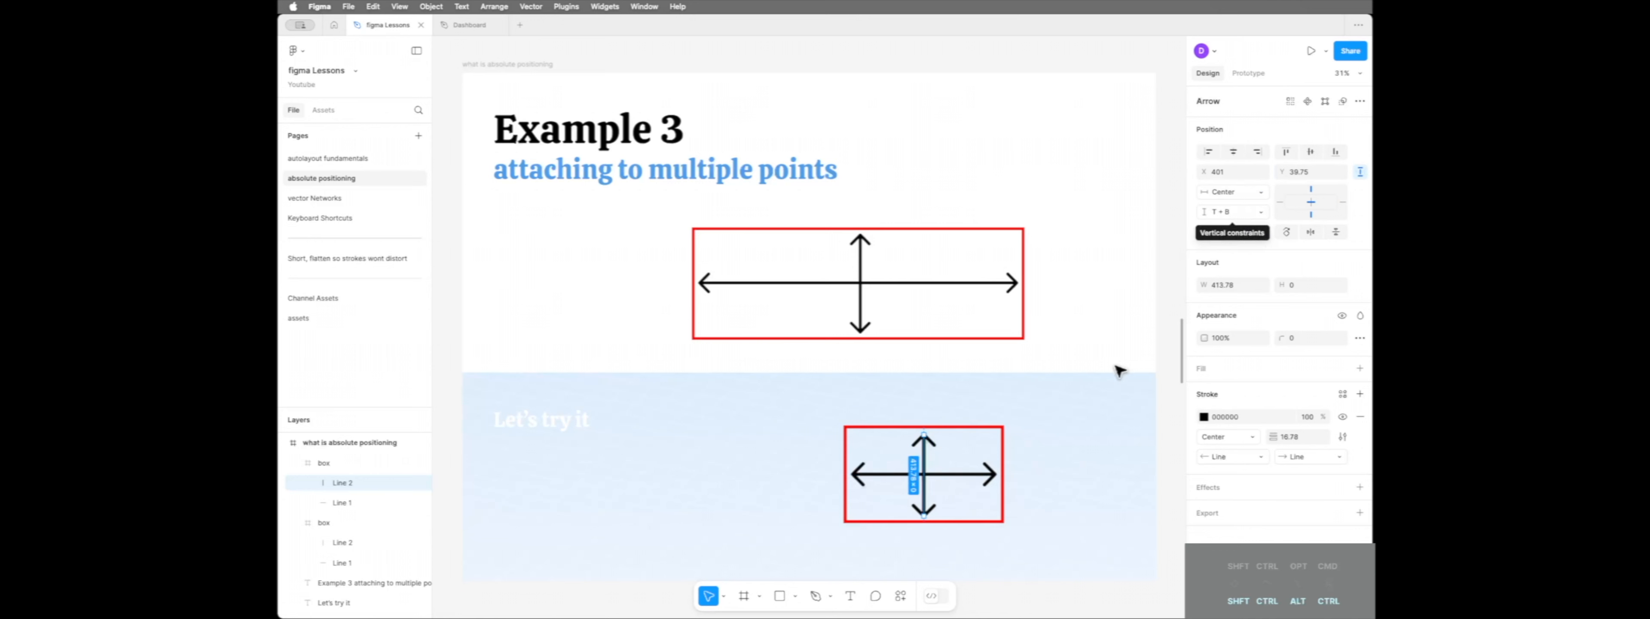
Test both arrows' constraints by resizing the practice box from all four sides to a width of about 723
left_click(1000, 499)
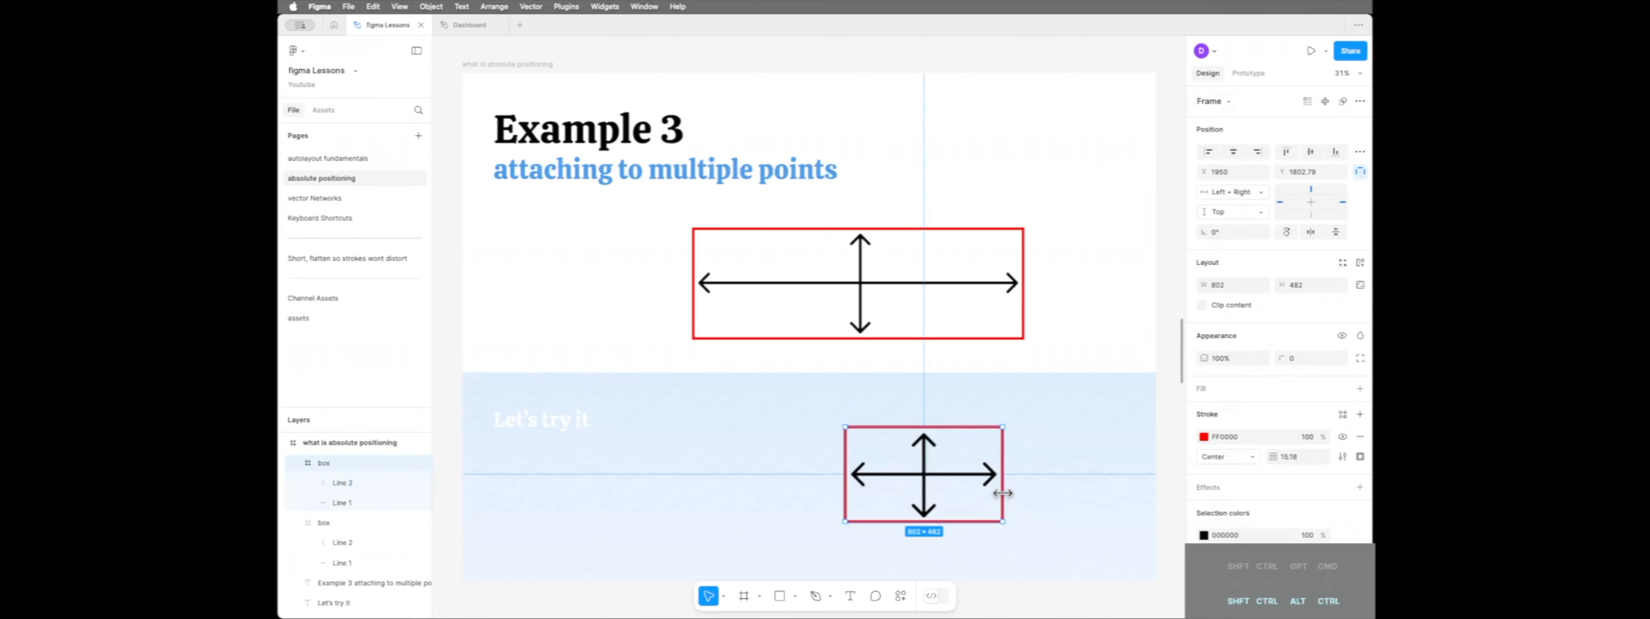
mouse_move(1003, 493)
left_mouse_down()
mouse_move(1094, 494)
mouse_move(1009, 494)
left_mouse_up()
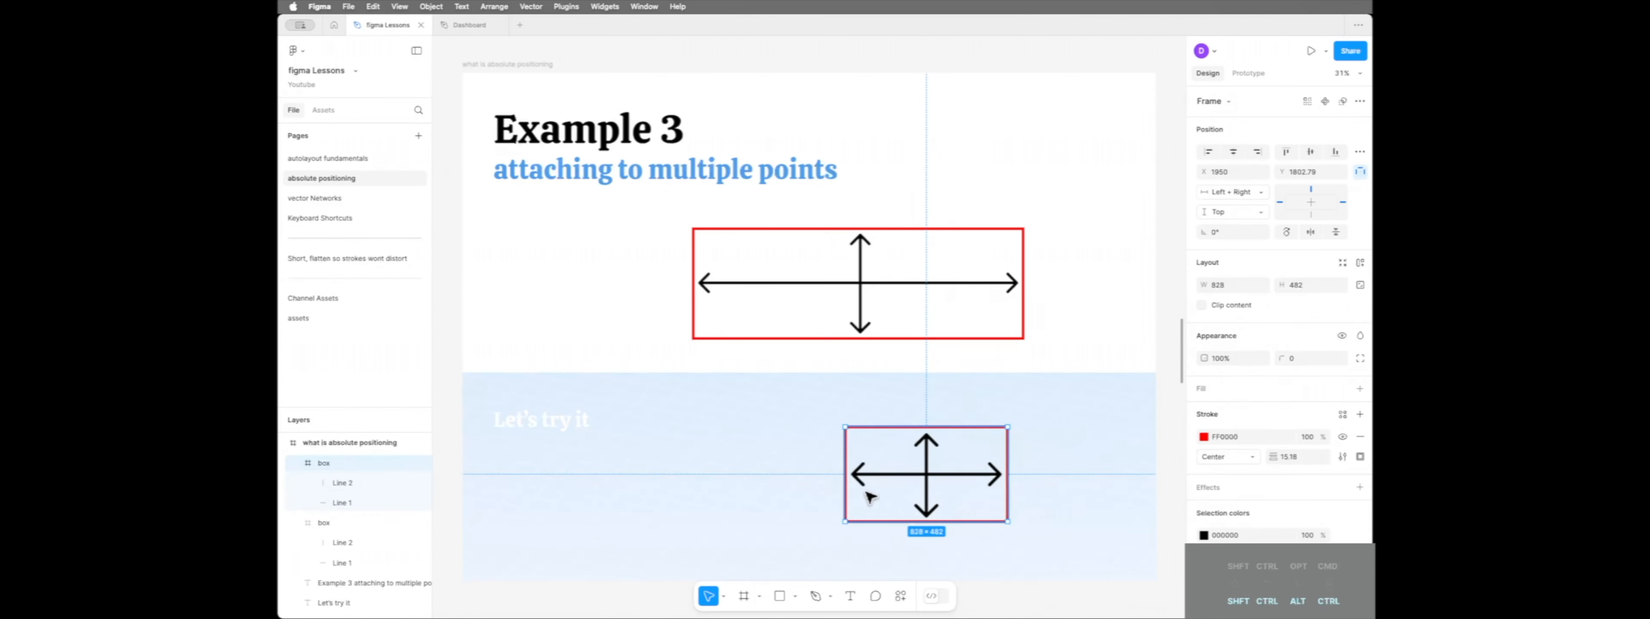
mouse_move(845, 495)
left_mouse_down()
mouse_move(814, 495)
mouse_move(866, 495)
left_mouse_up()
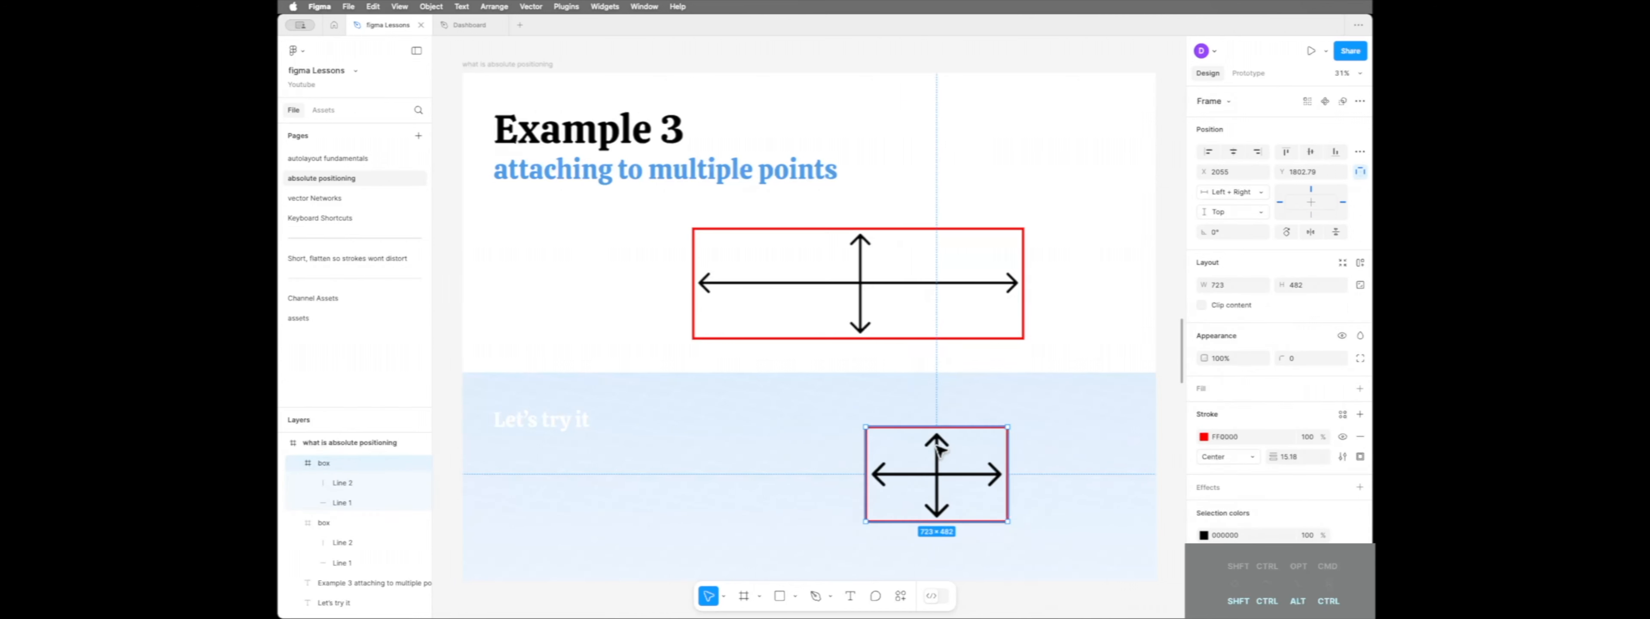
mouse_move(961, 425)
left_mouse_down()
mouse_move(958, 392)
mouse_move(961, 417)
left_mouse_up()
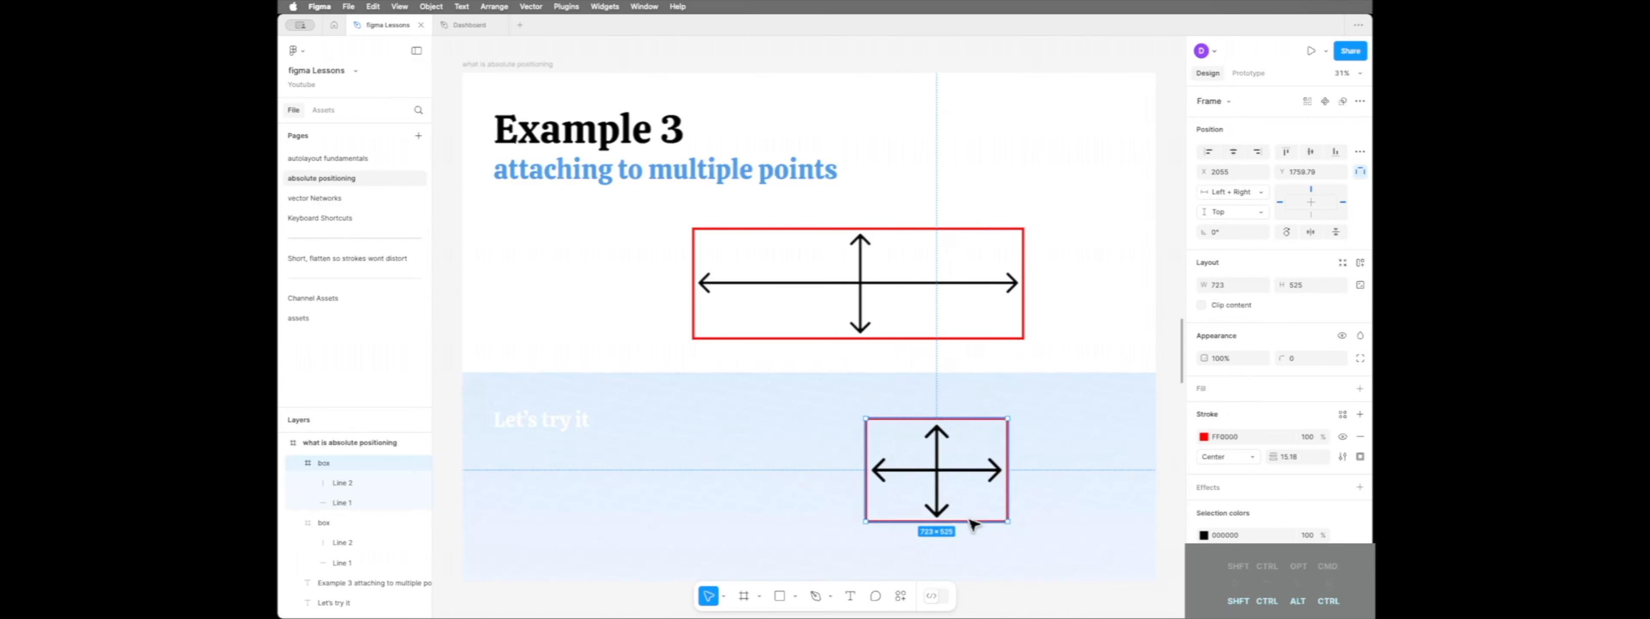
mouse_move(974, 516)
left_mouse_down()
mouse_move(975, 551)
mouse_move(975, 529)
left_mouse_up()
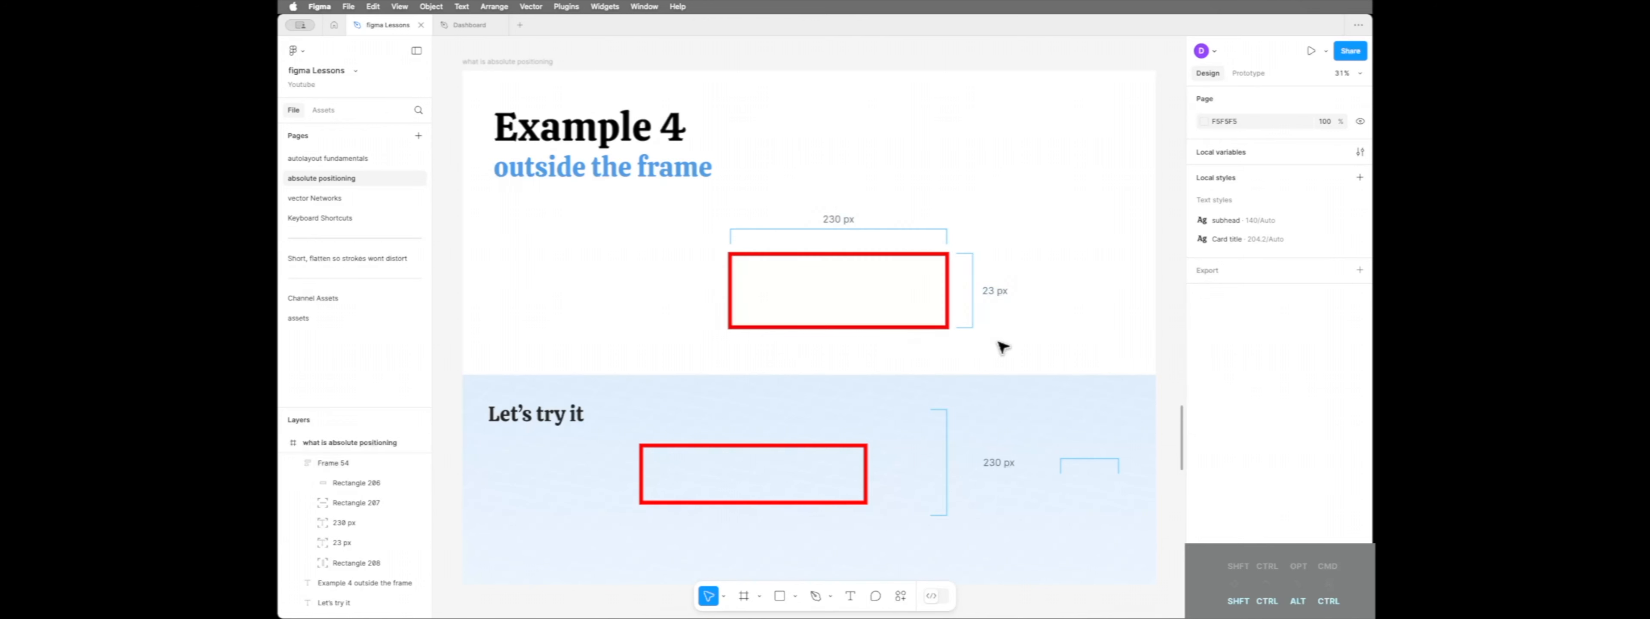
Test how the outside dimension brackets follow the Example 4 sample frame by resizing the frame to about 925 × 443
left_click(881, 320)
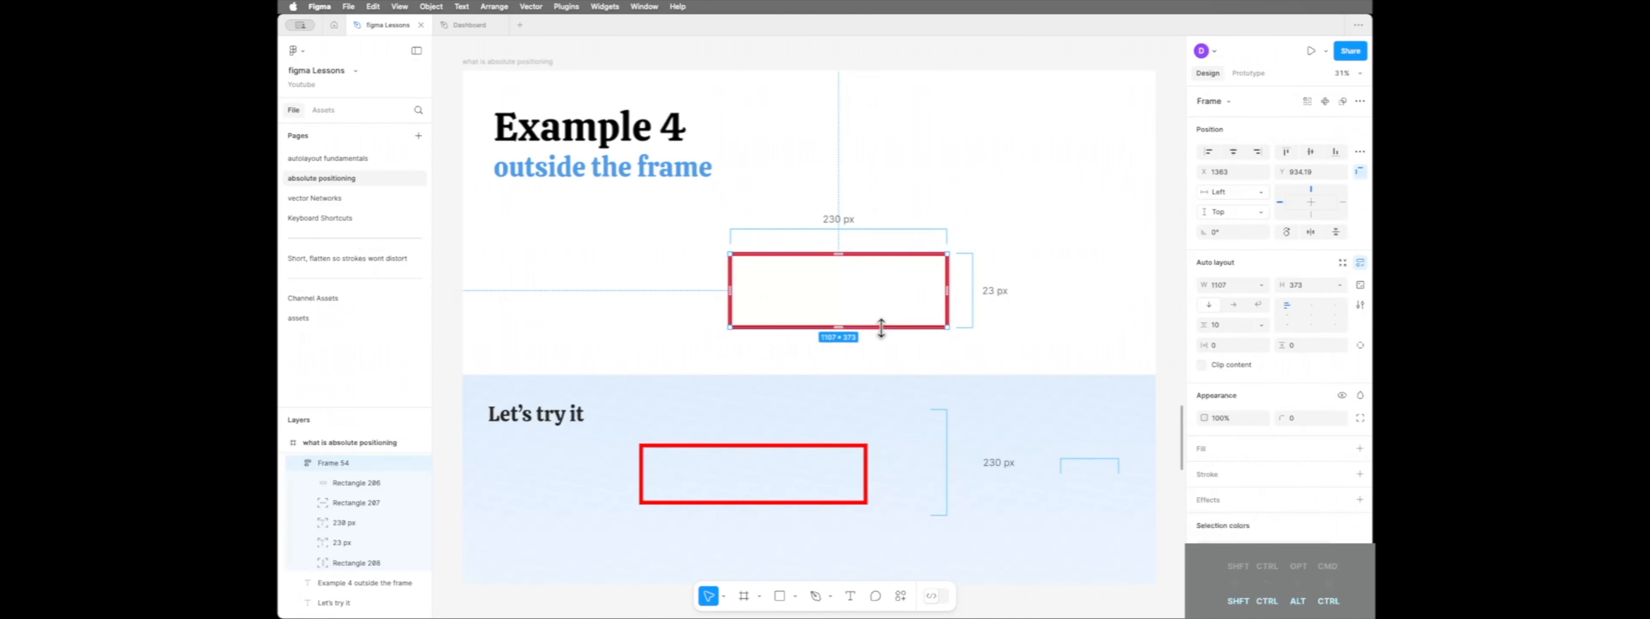
mouse_move(877, 327)
left_mouse_down()
mouse_move(880, 299)
mouse_move(878, 341)
left_mouse_up()
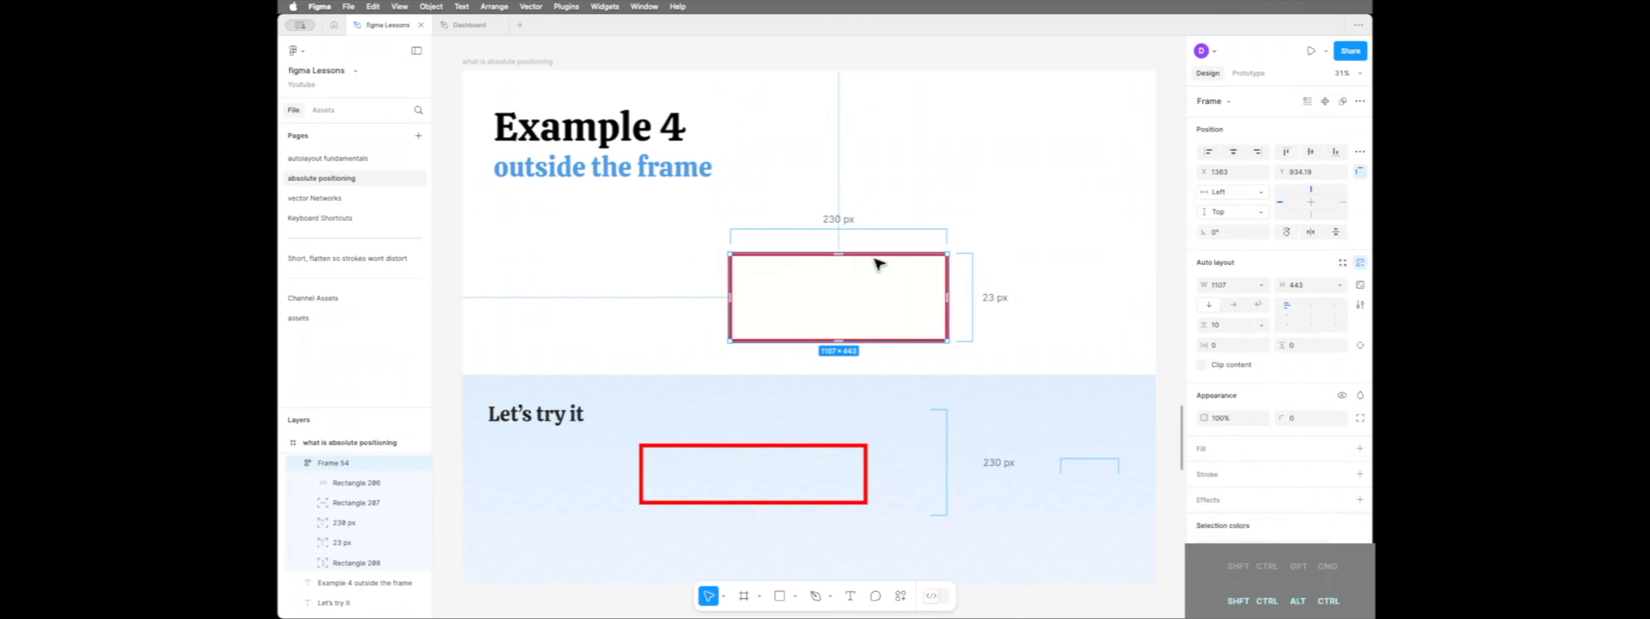
left_click_drag(949, 276, 856, 266)
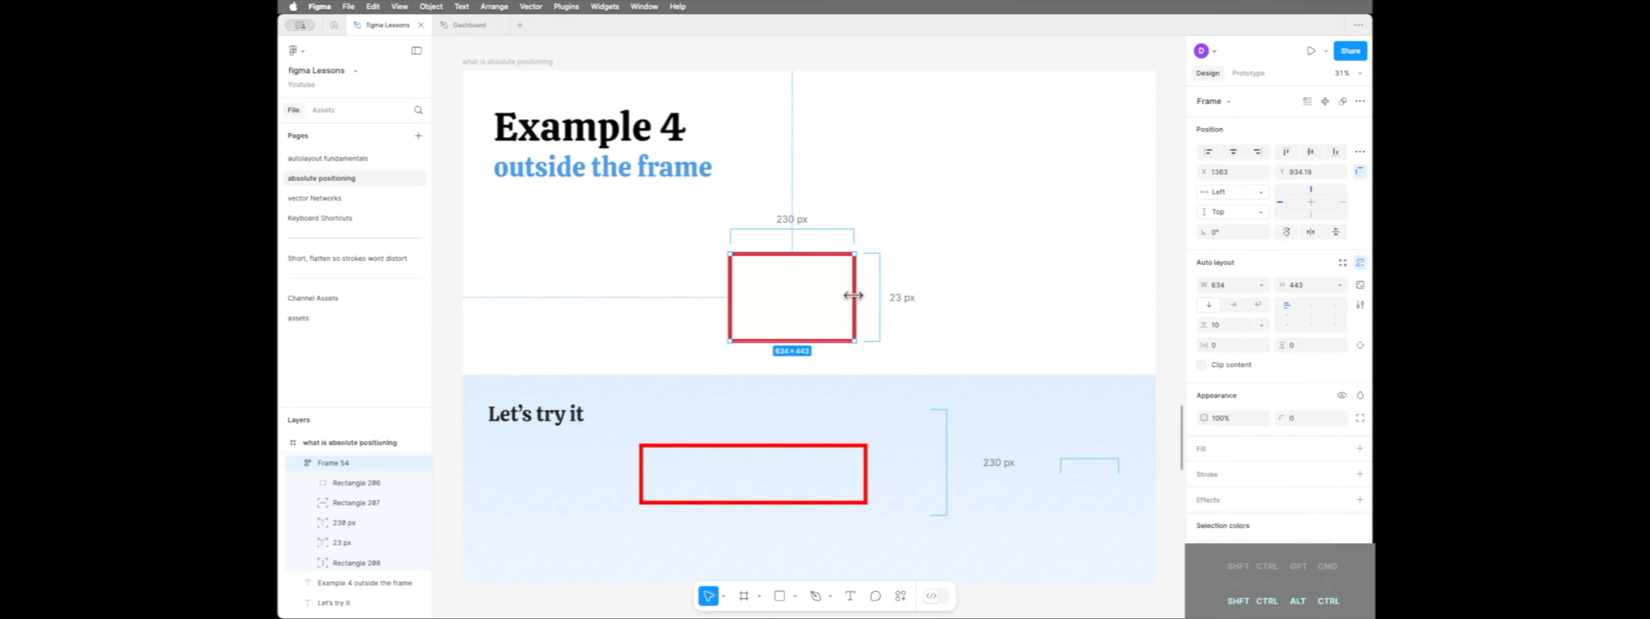
left_click_drag(857, 298, 915, 297)
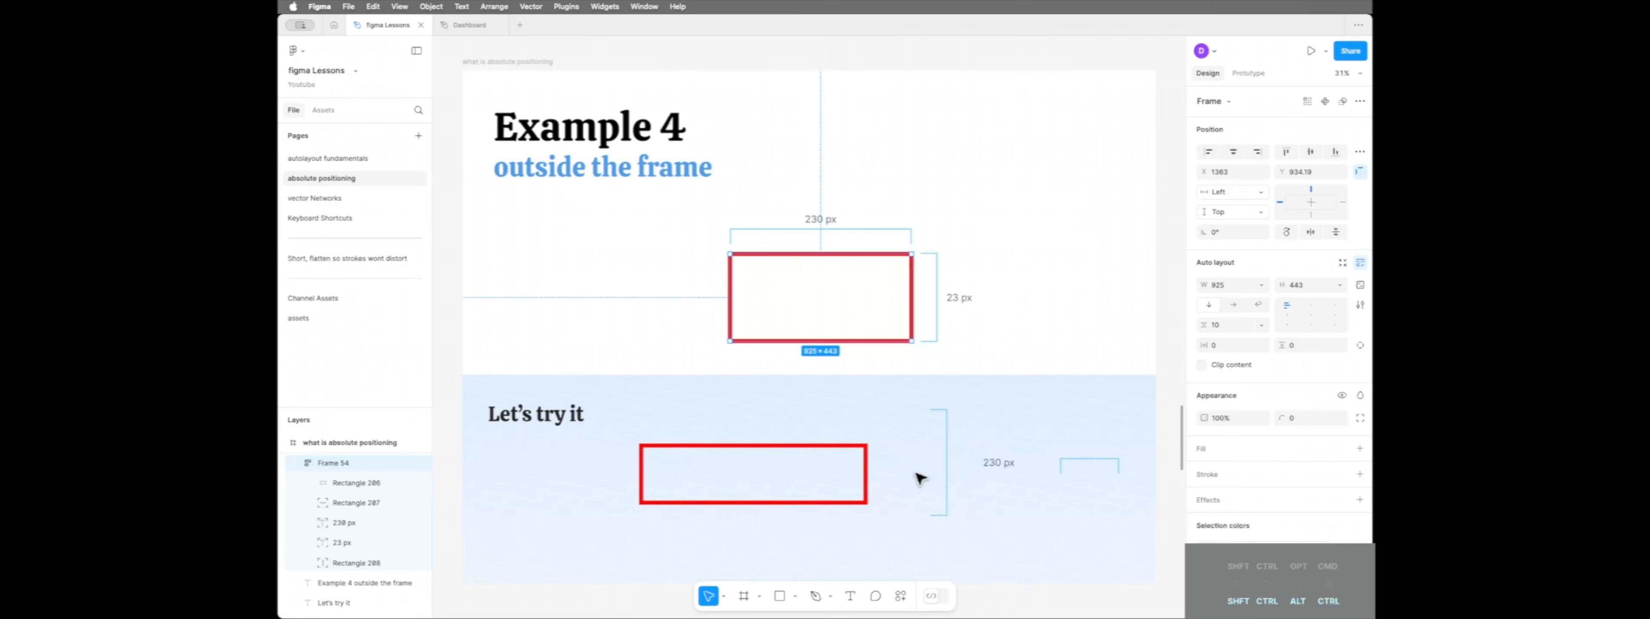
Extend the Example 4 practice frame upward and place the vertical bracket just outside its right edge, shortened to about 414 tall
left_click(867, 482)
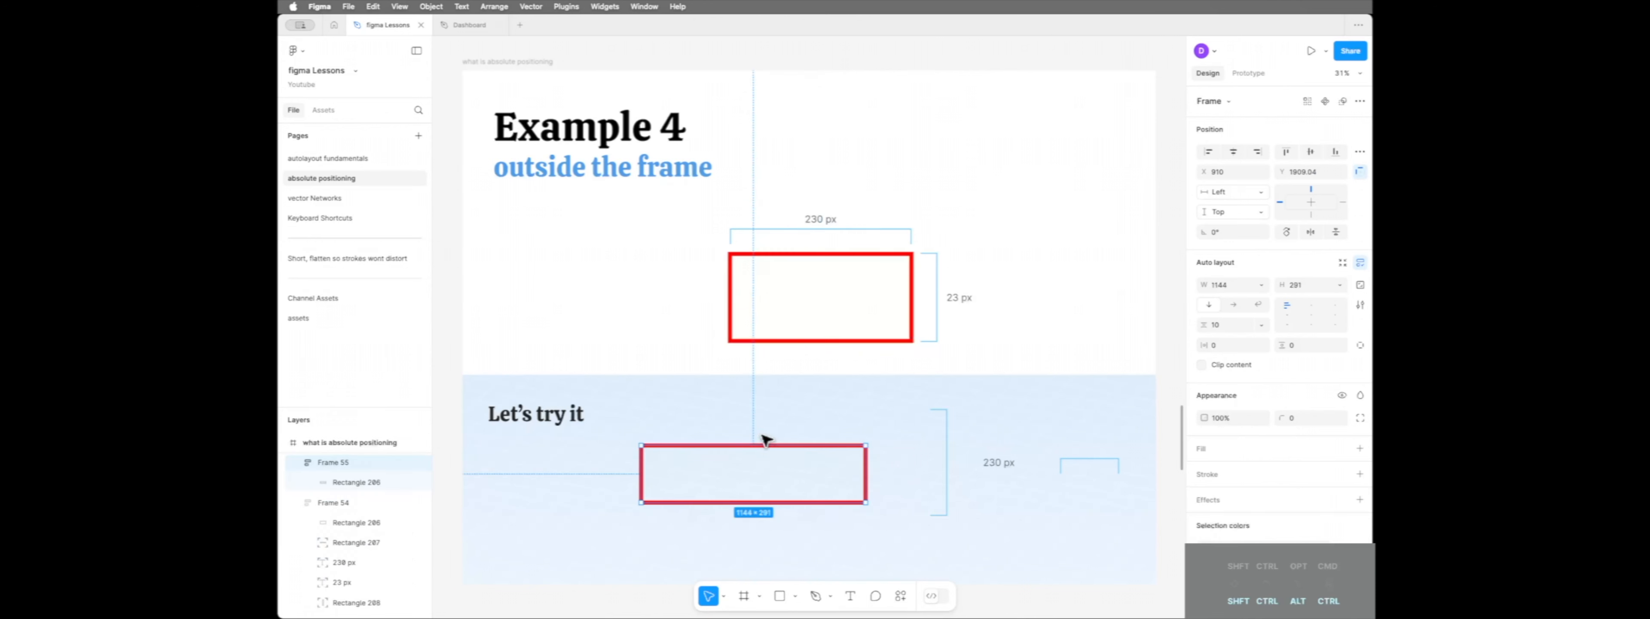
left_click_drag(769, 442, 782, 421)
left_click(949, 468)
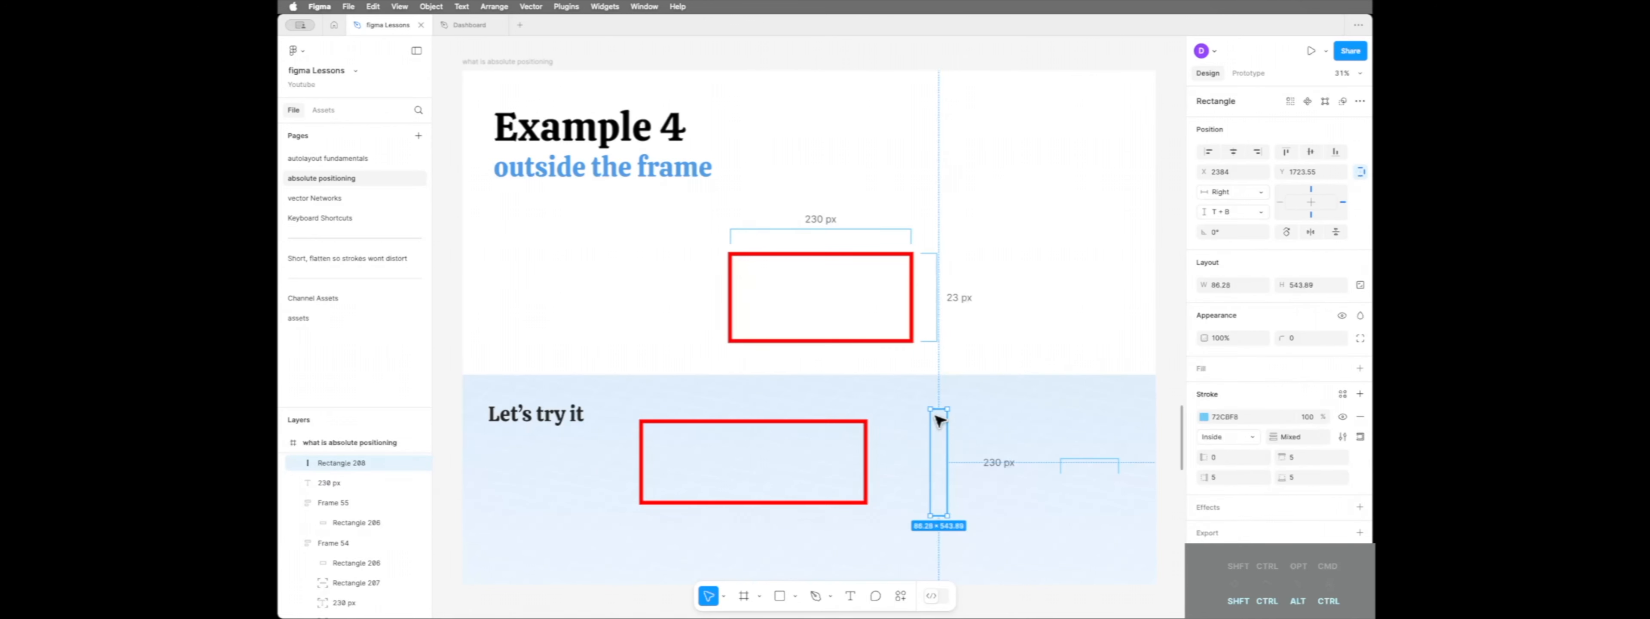
left_click_drag(937, 408, 891, 457)
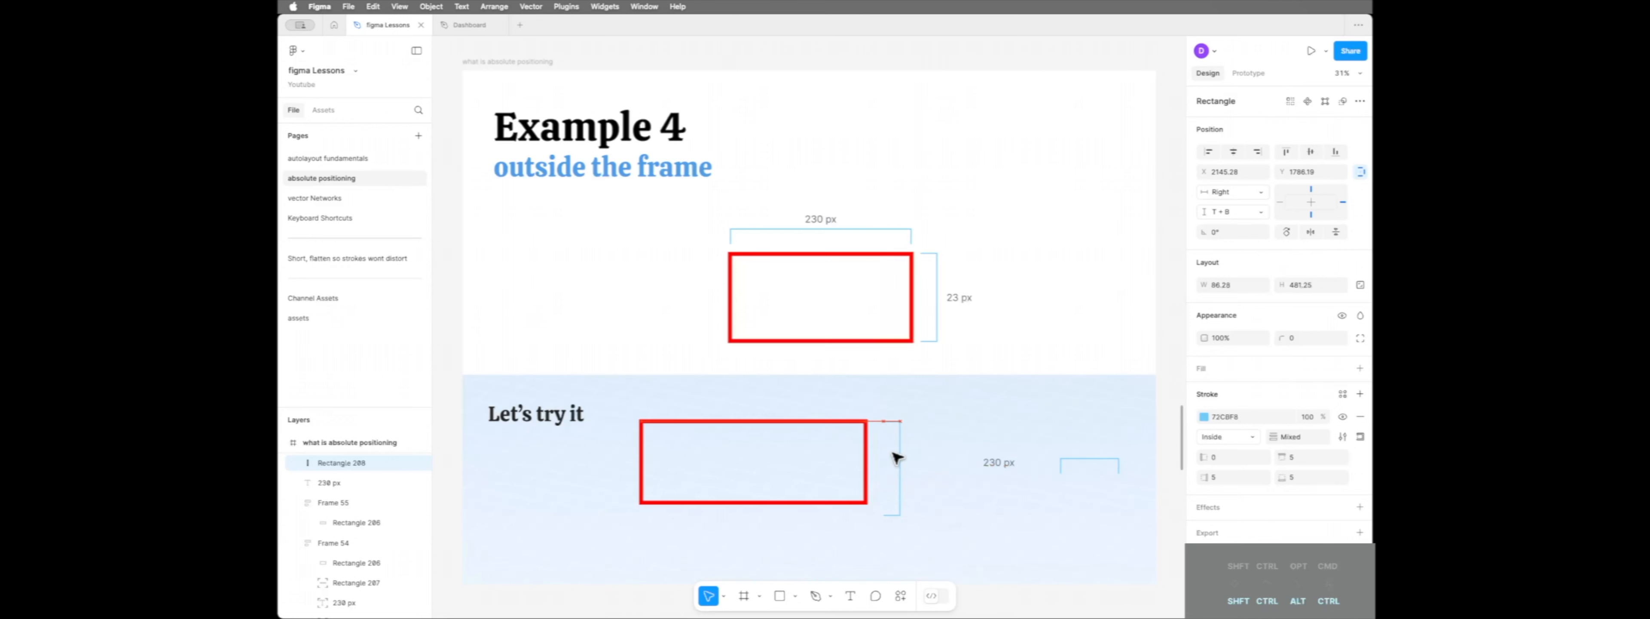
left_click_drag(892, 516, 895, 504)
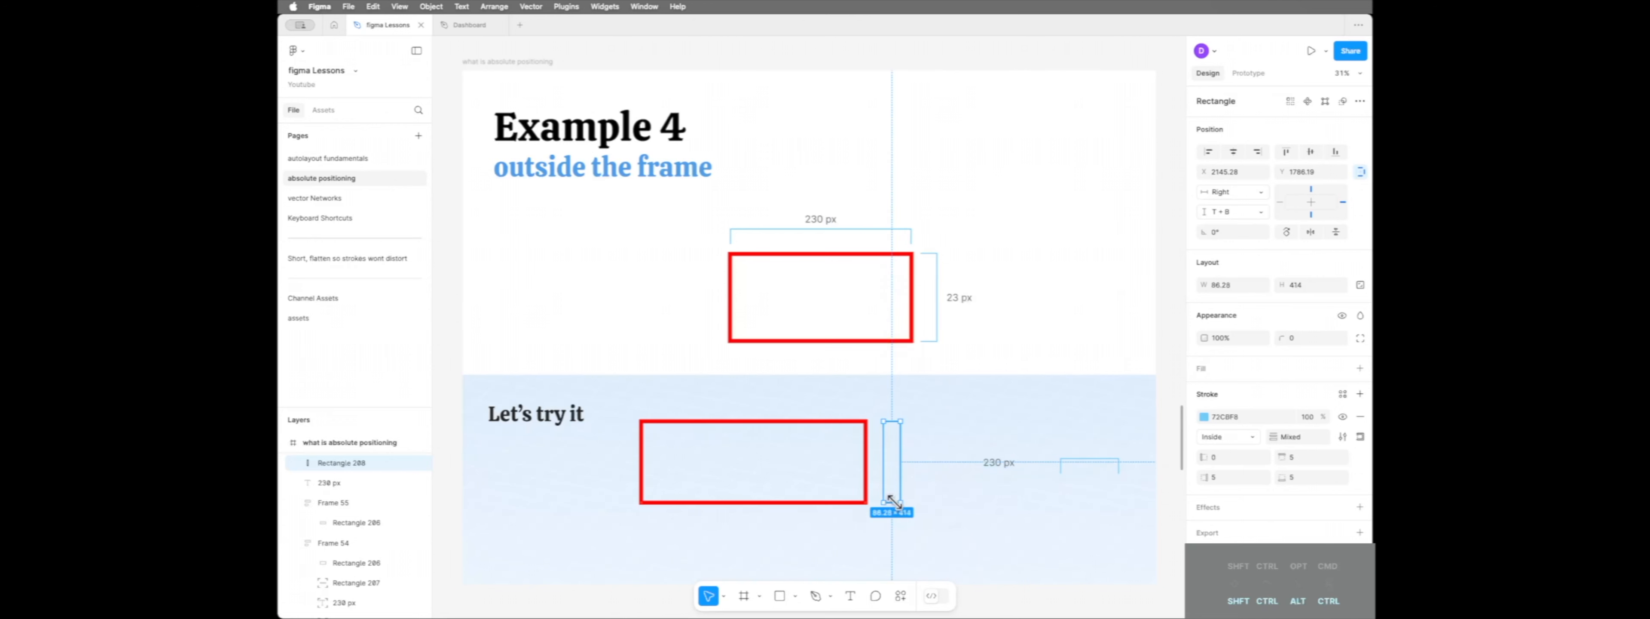